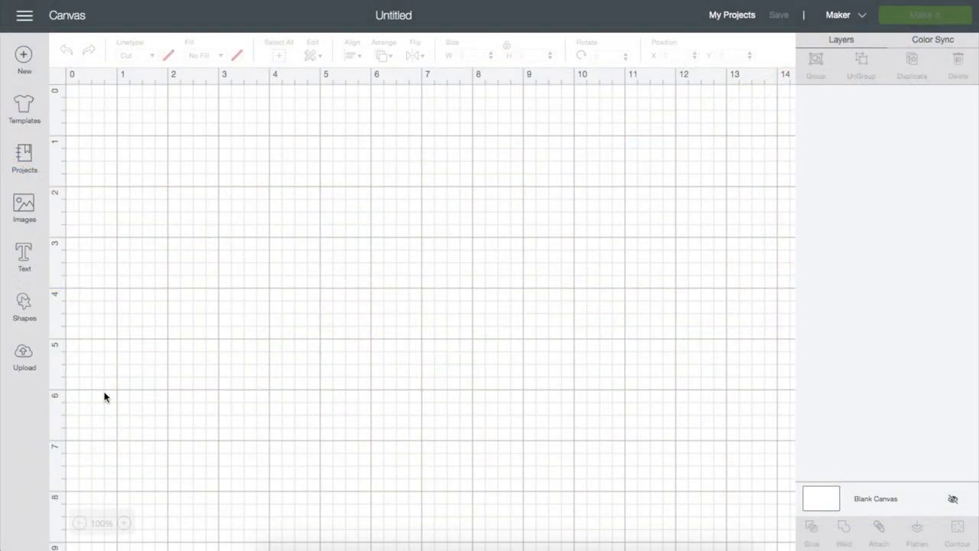
- Upload the file Minecraft - Banner Triangle.svg and save it to the recent uploads
left_click(24, 356)
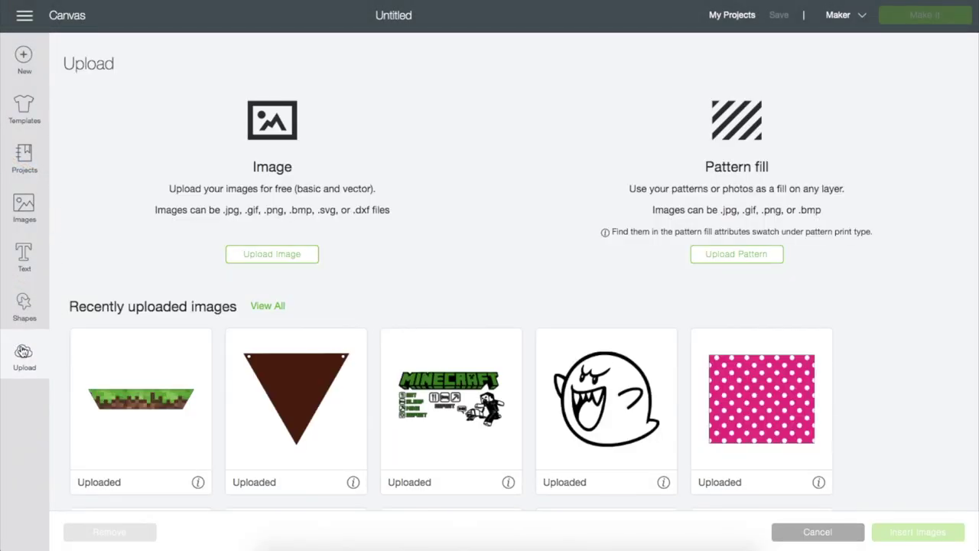
left_click(283, 255)
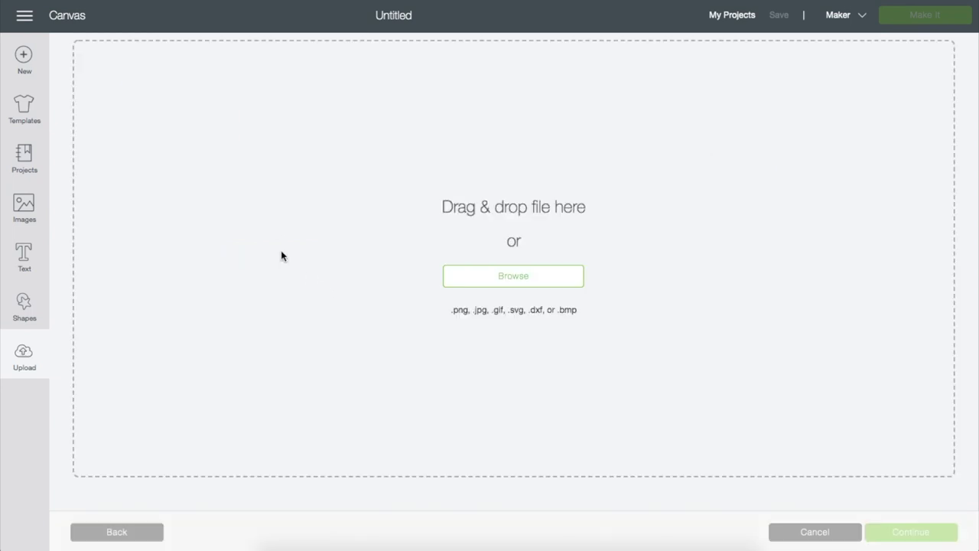
left_click(493, 278)
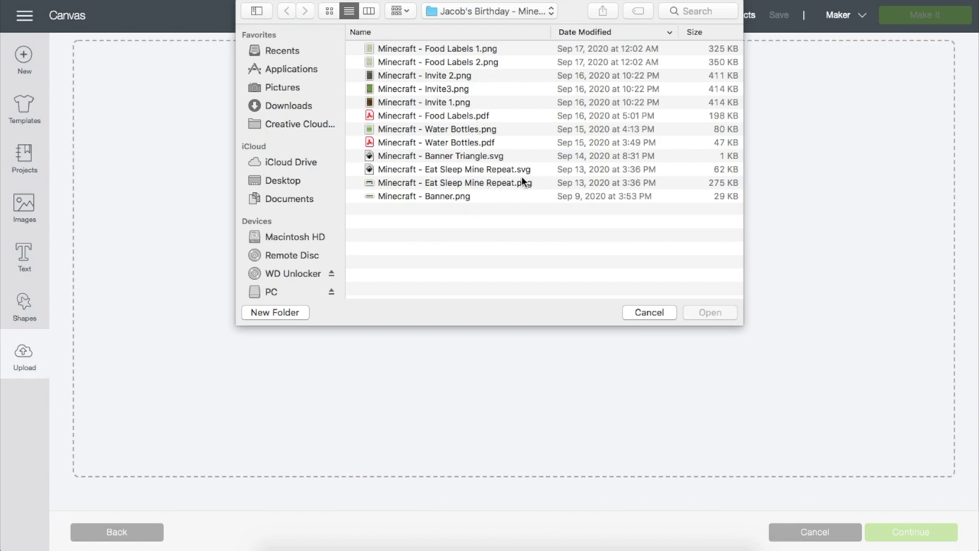
double_click(451, 157)
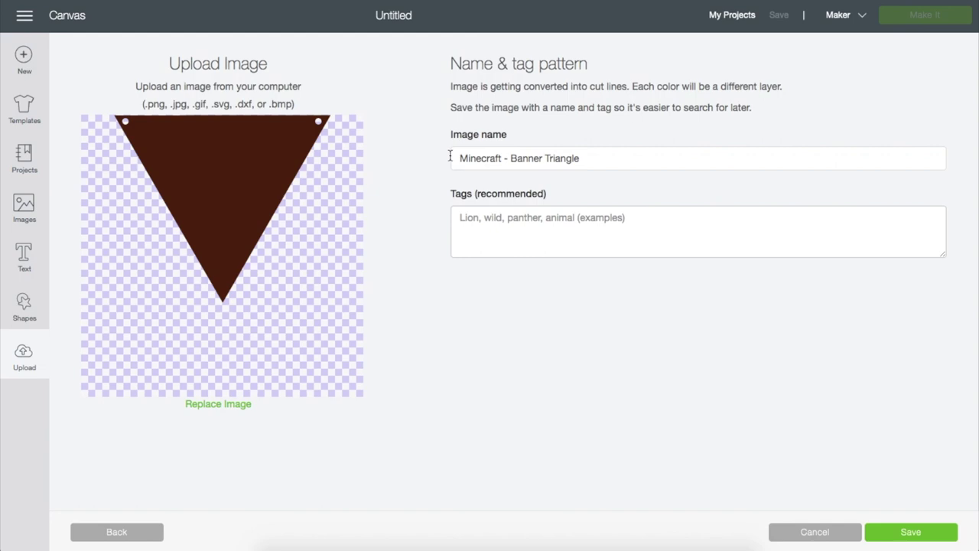
left_click(607, 237)
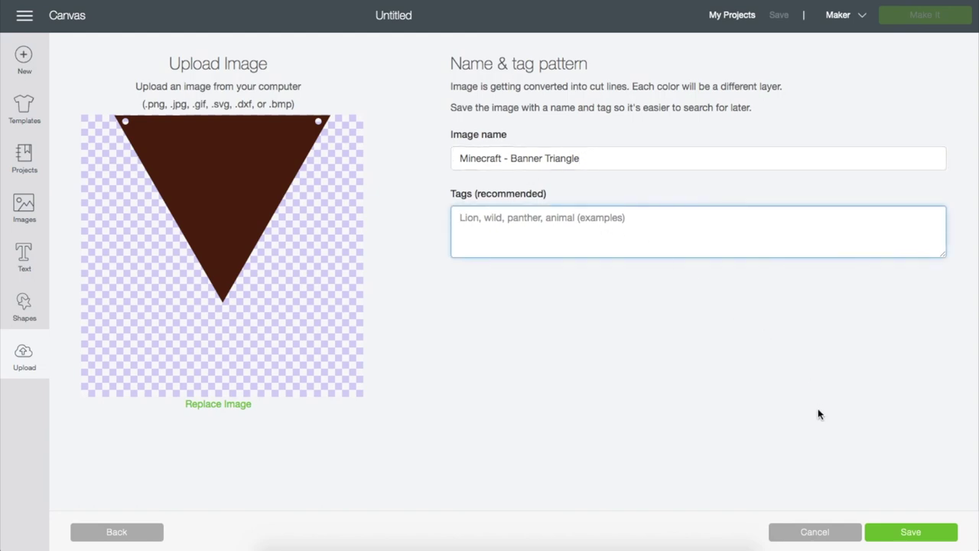
left_click(944, 540)
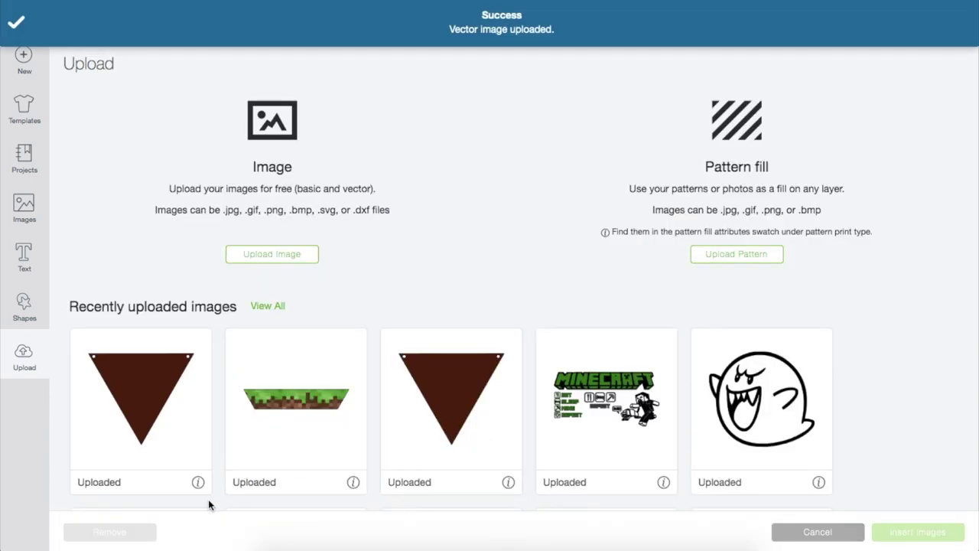
- Upload Minecraft - Banner.png as a Complex image and save it as Print Then Cut
left_click(280, 259)
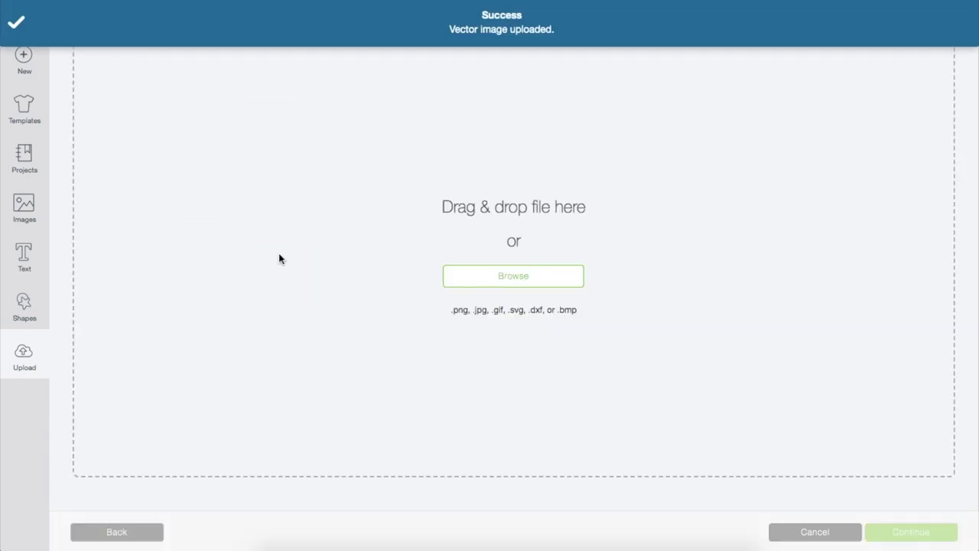
left_click(513, 277)
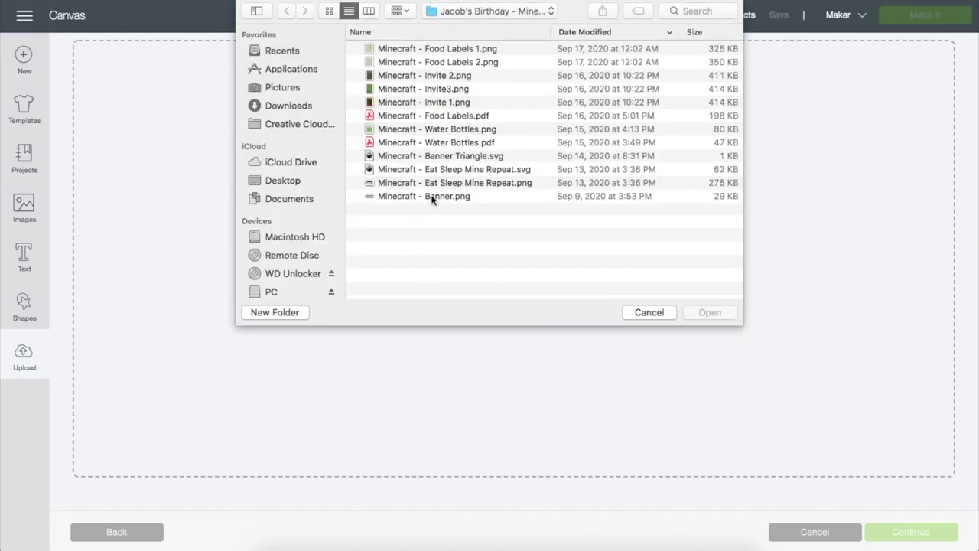
left_click(478, 196)
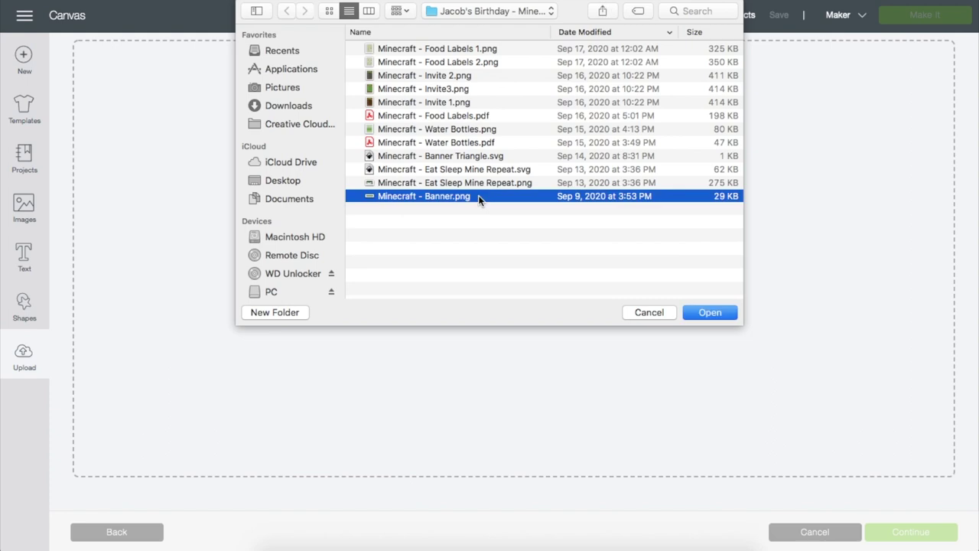
double_click(478, 196)
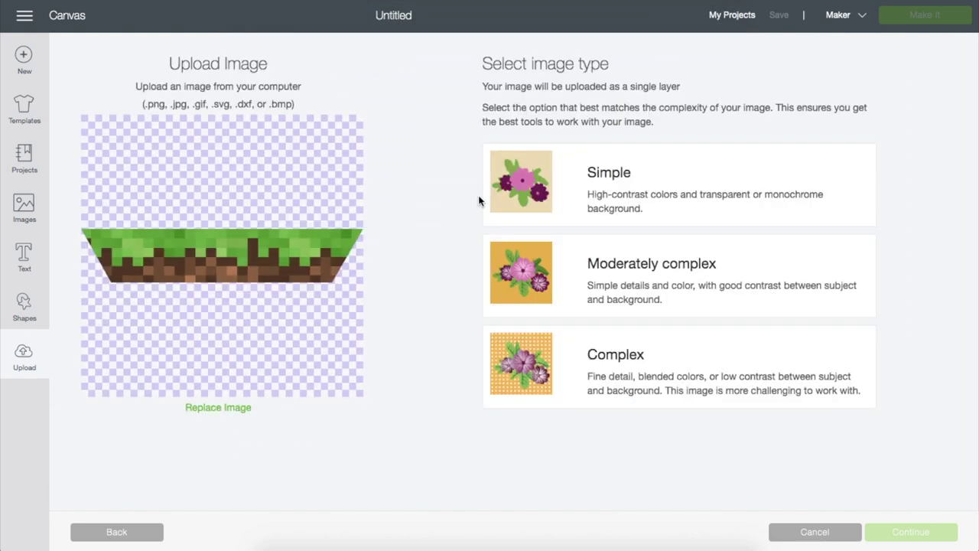
left_click(591, 384)
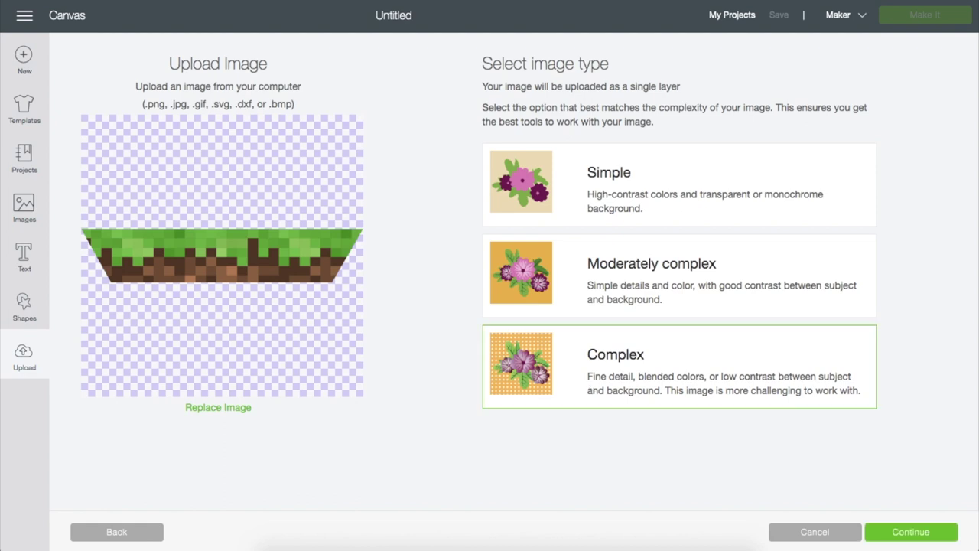
left_click(947, 539)
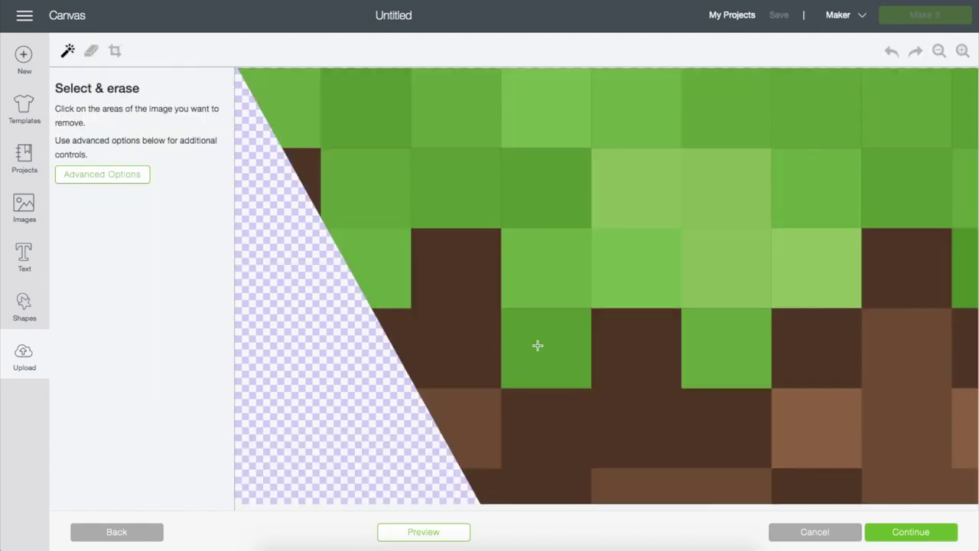
left_click(939, 52)
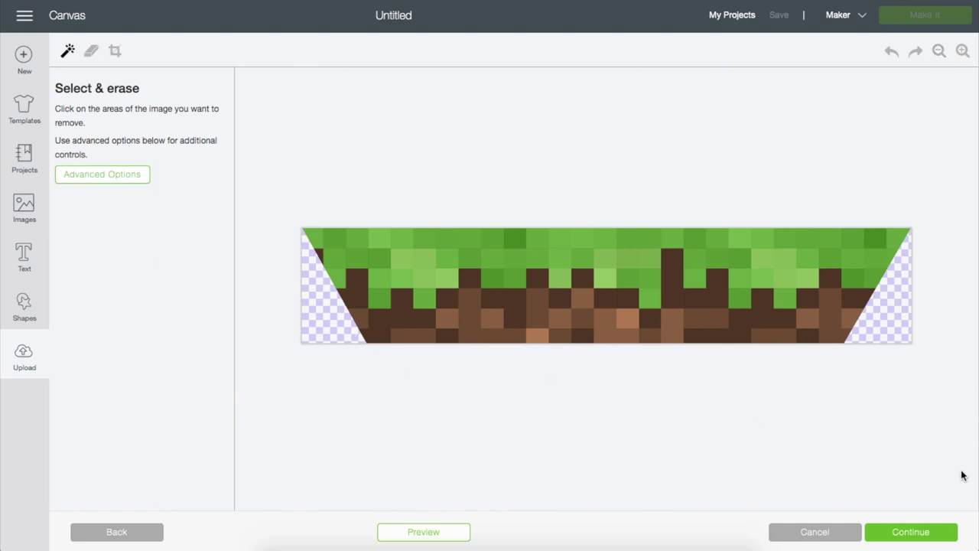
left_click(946, 531)
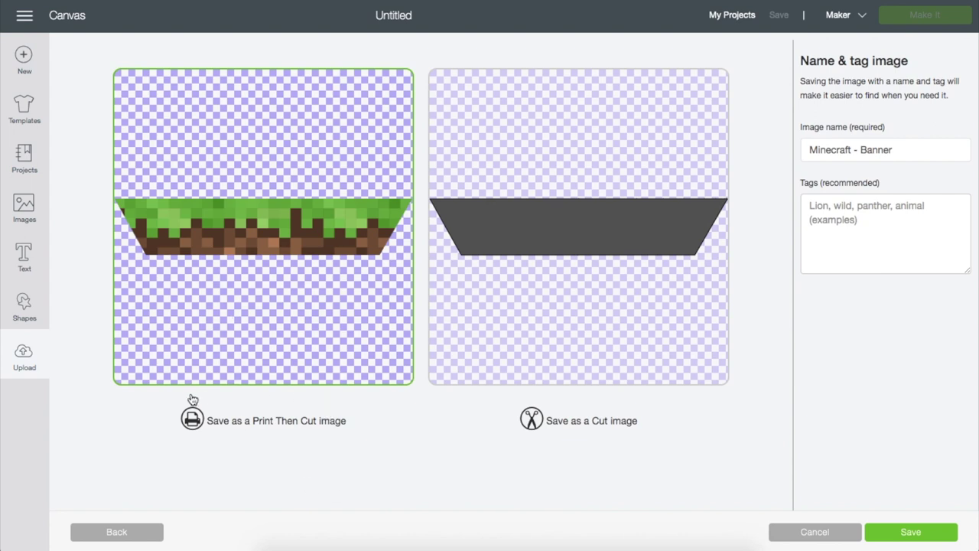
left_click(915, 159)
left_click(905, 227)
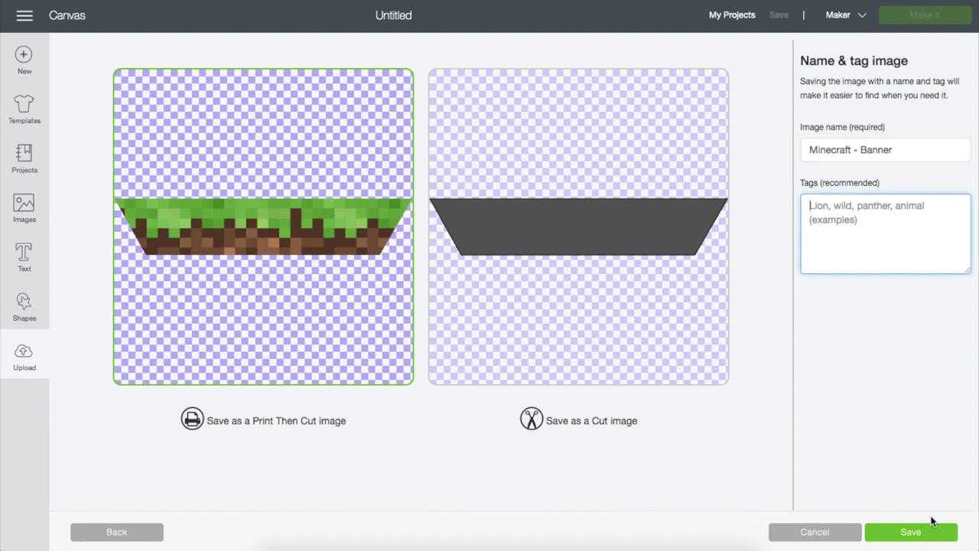
left_click(920, 533)
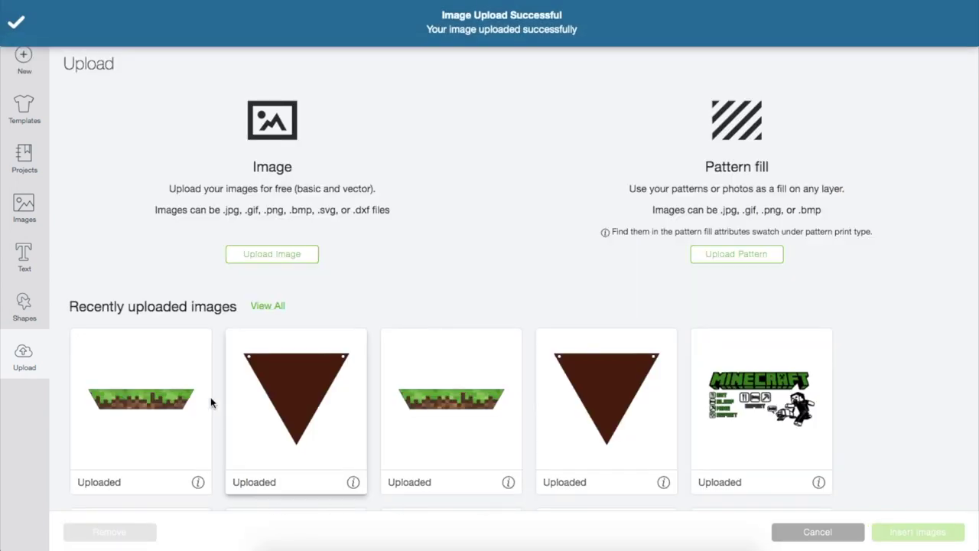
- Insert the grass banner and brown triangle thumbnails from recent uploads onto the canvas
left_click(162, 366)
left_click(278, 368)
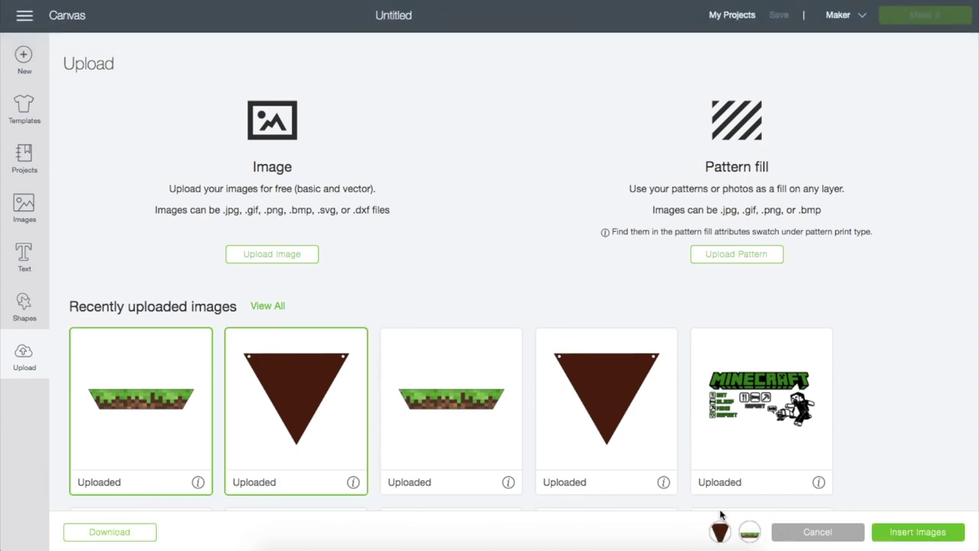
mouse_move(753, 539)
left_click(919, 532)
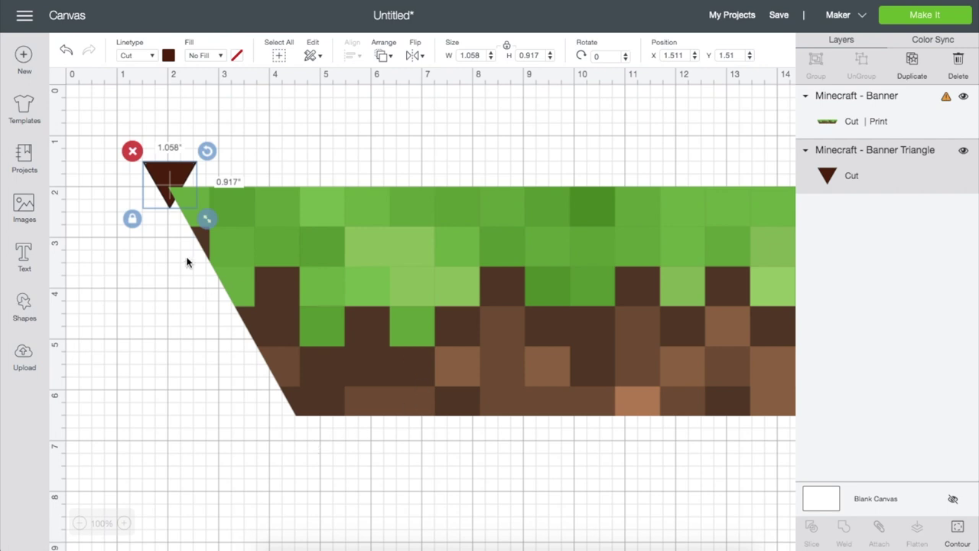
- Resize the grass banner and the brown triangle each to 5 inches wide
left_click_drag(155, 176, 113, 188)
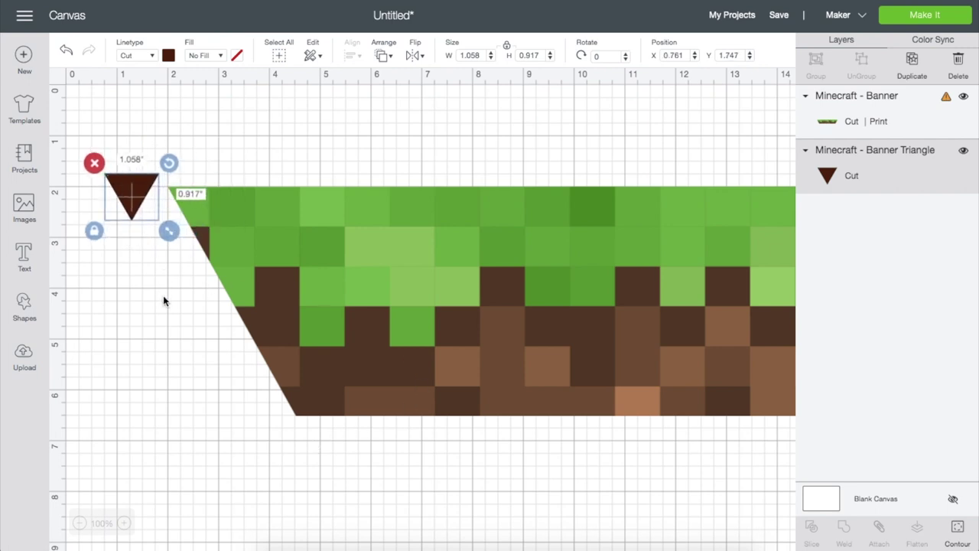
left_click(291, 254)
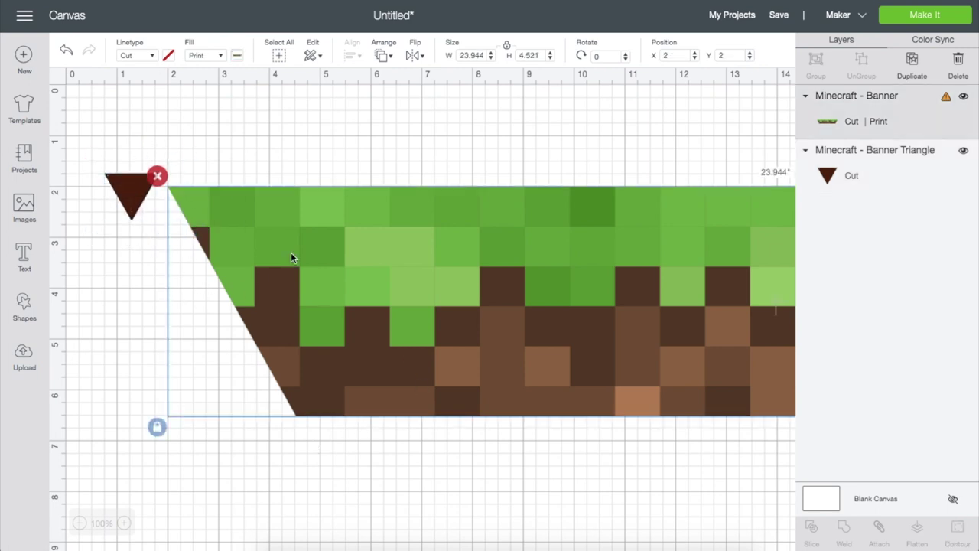
left_click(473, 54)
type("5")
left_click(526, 56)
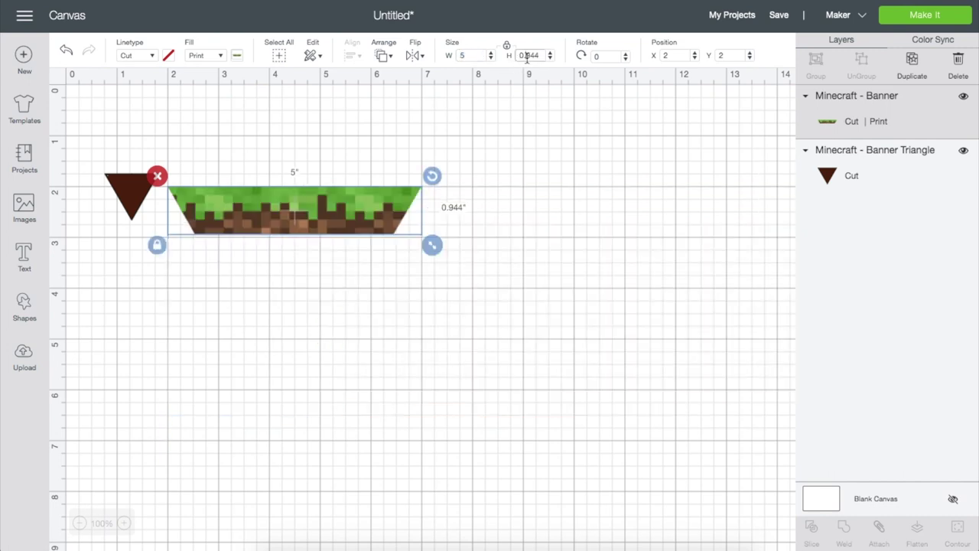
left_click(119, 197)
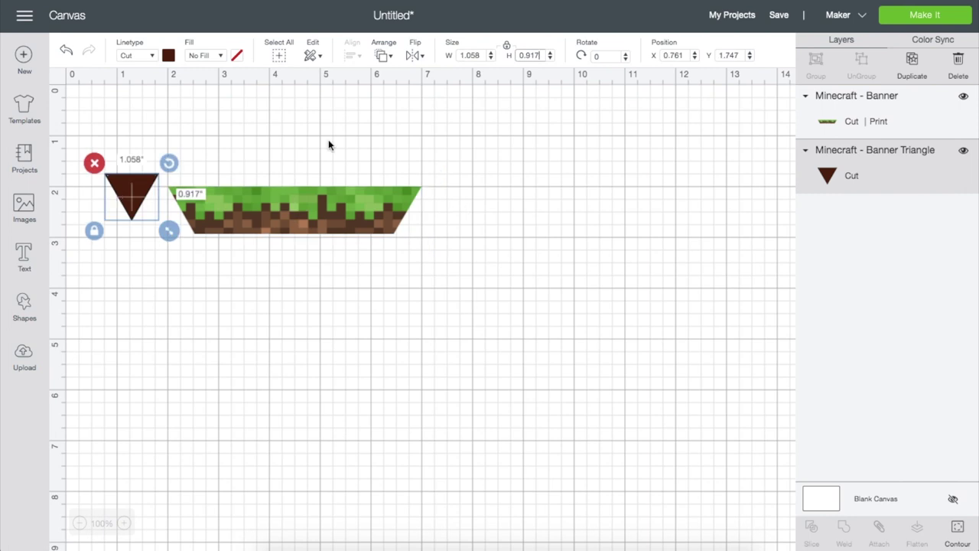
double_click(482, 53)
type("5")
left_click(534, 55)
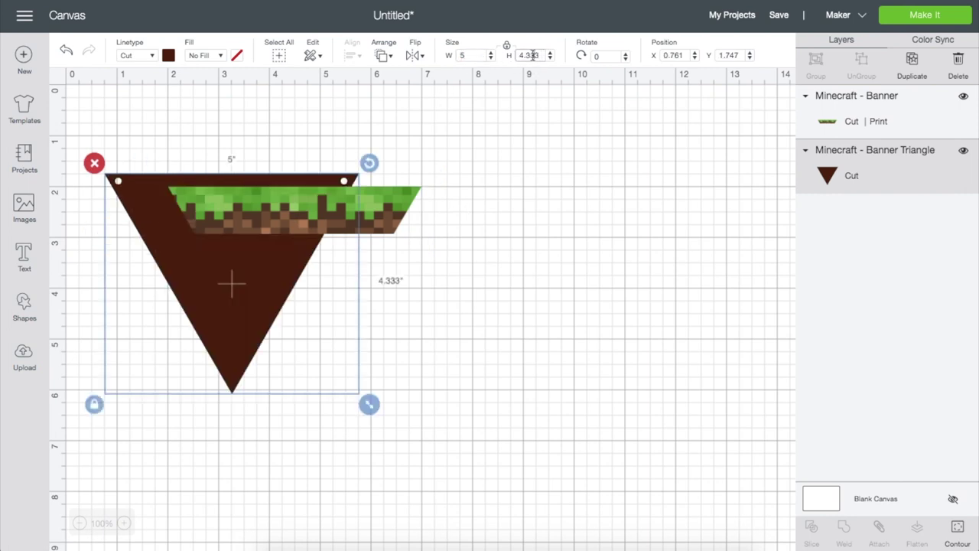
- Drag the grass banner onto the triangle's top and duplicate the triangle
left_click(523, 259)
left_click_drag(384, 211, 360, 201)
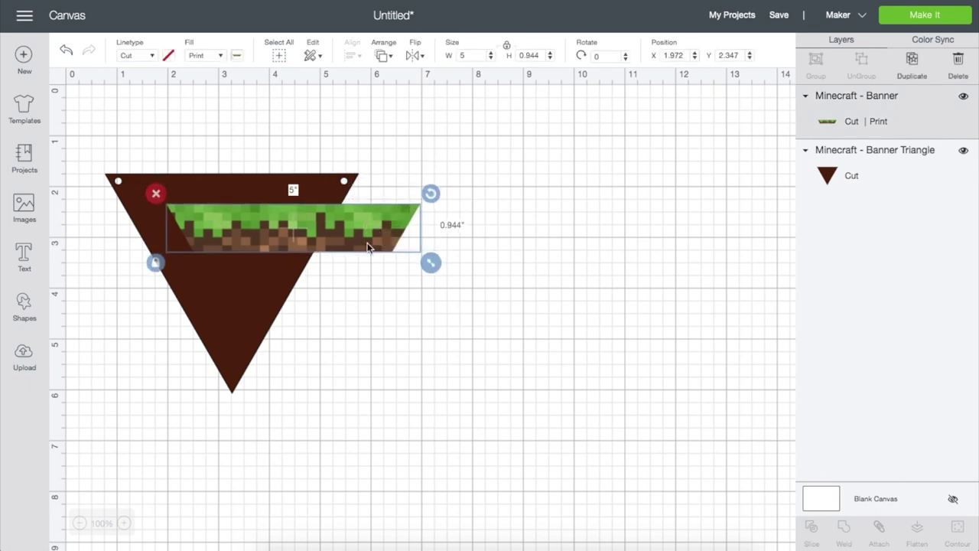
left_click(309, 358)
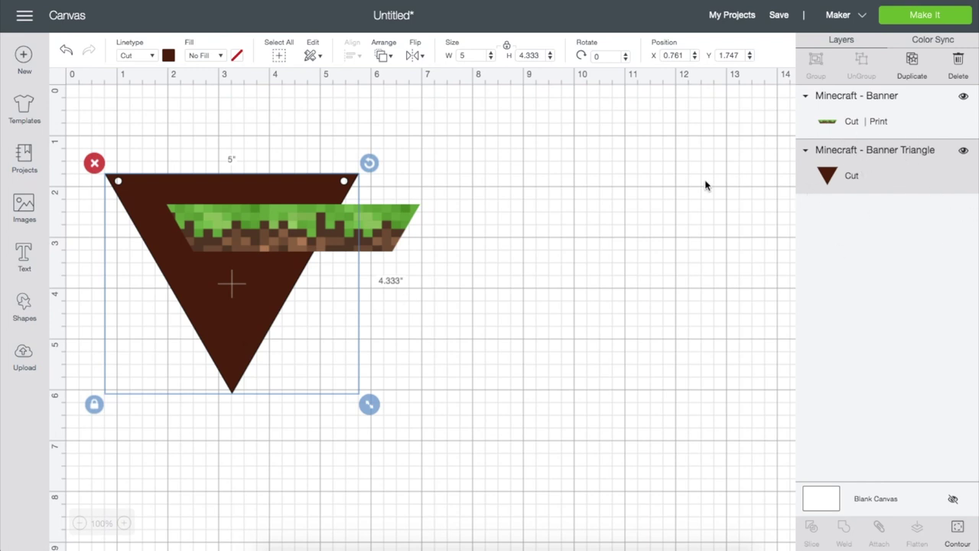
left_click(913, 63)
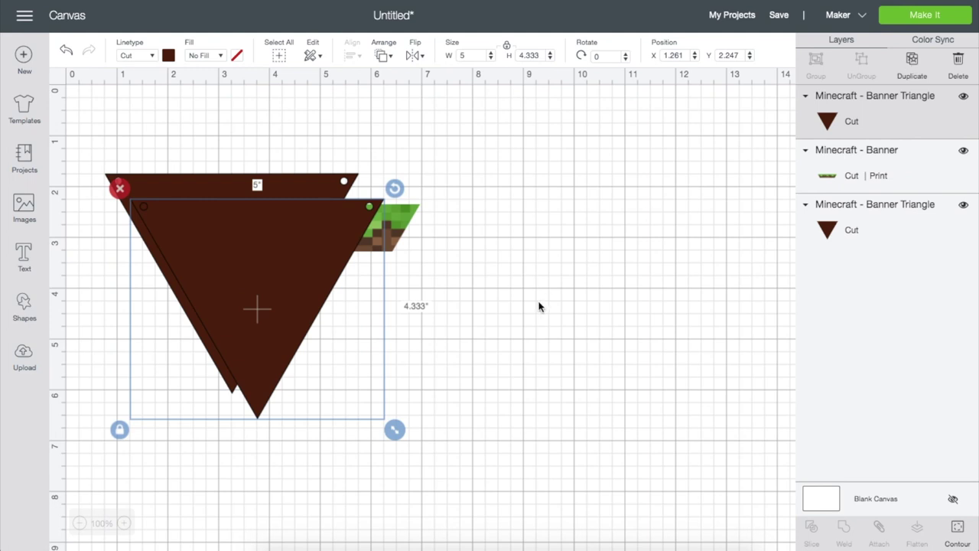
- Move the spare triangle right, then top- and centre-align the grass strip on the left triangle and Slice
left_click_drag(260, 321, 594, 278)
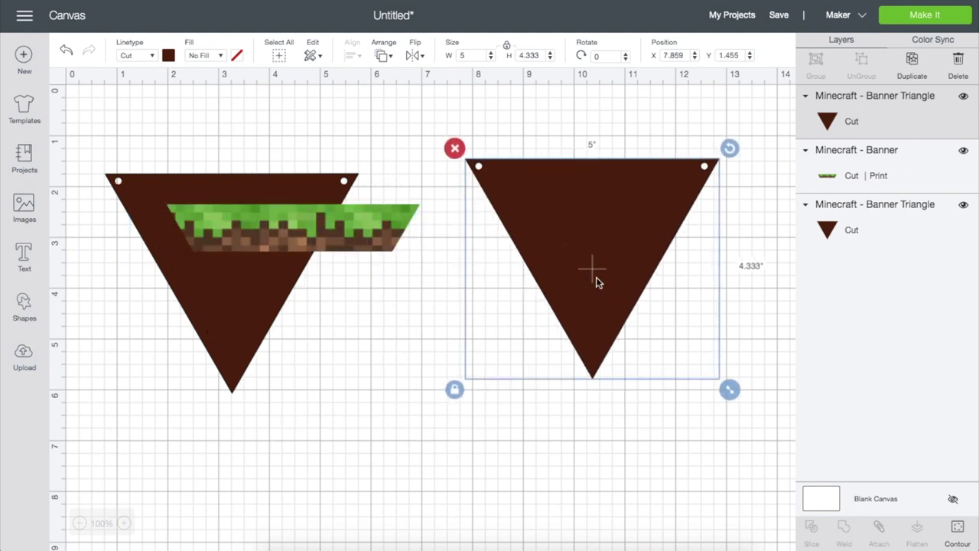
left_click_drag(77, 152, 434, 454)
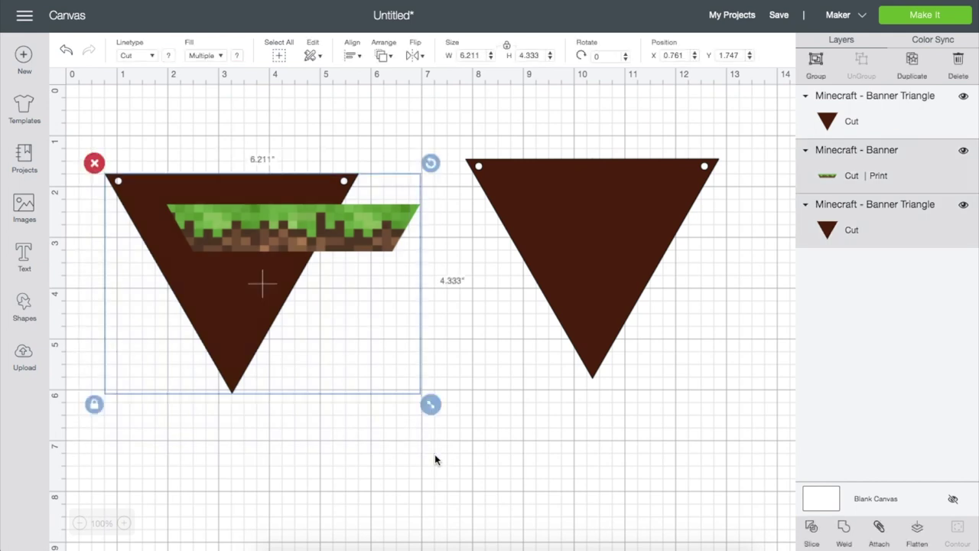
left_click(352, 56)
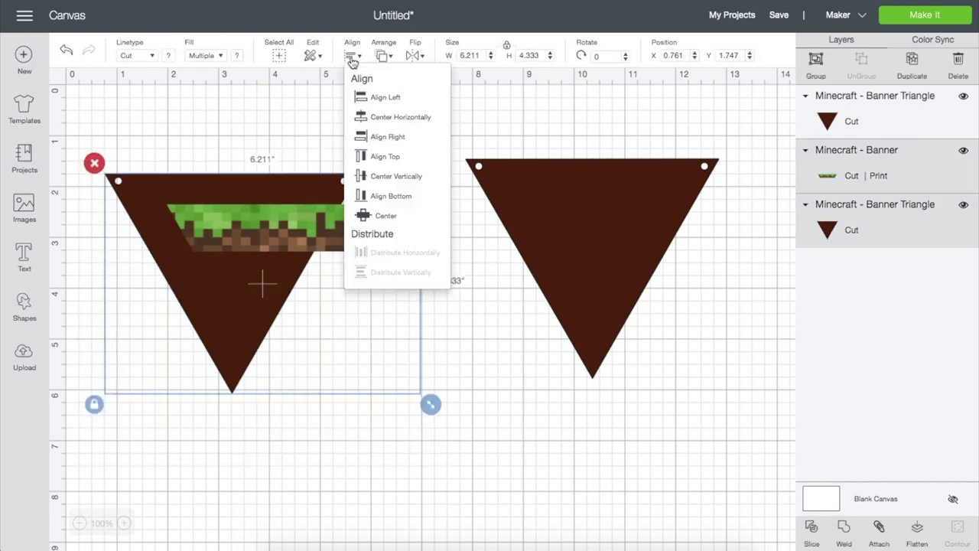
left_click(384, 157)
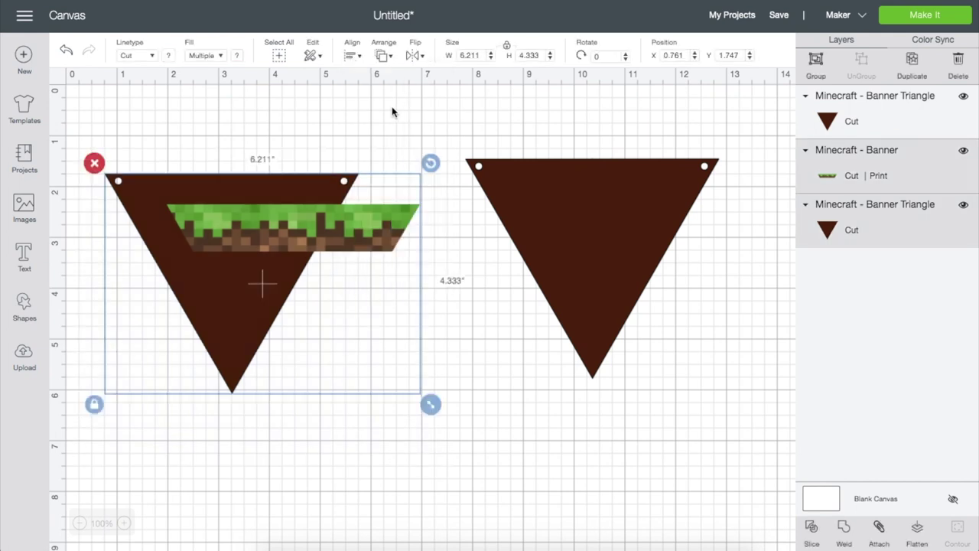
left_click(352, 56)
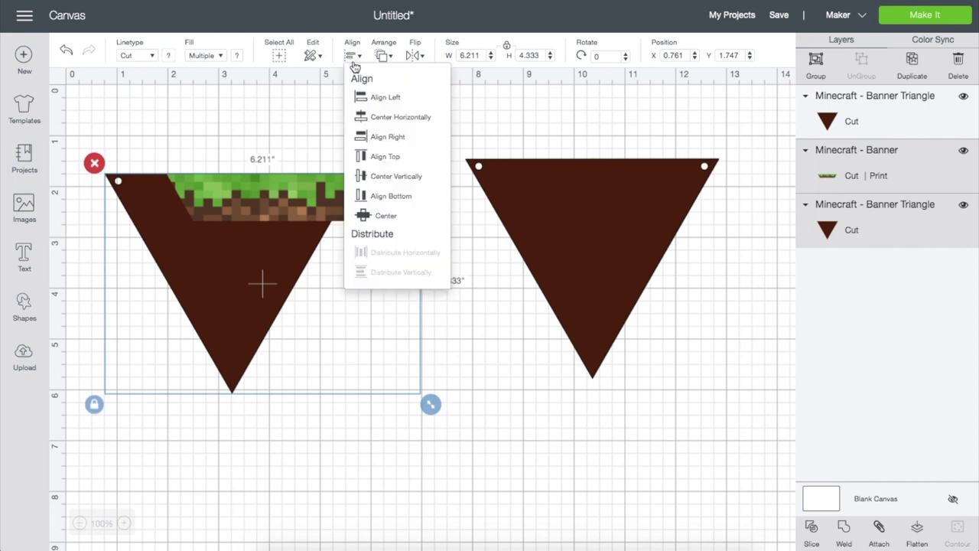
left_click(404, 121)
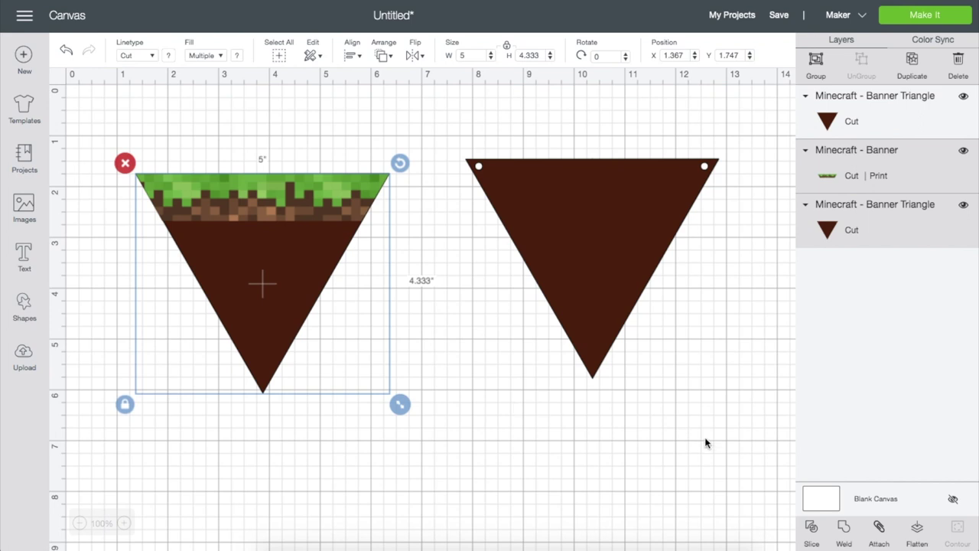
left_click(810, 535)
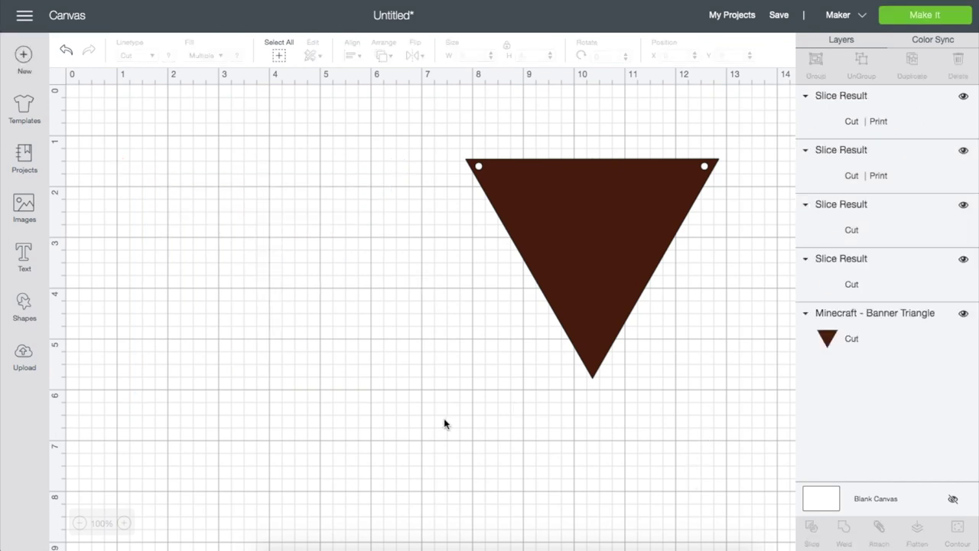
- Move the sliced grass strip onto the right triangle and delete the left triangle's leftover slices
left_click_drag(267, 196, 609, 182)
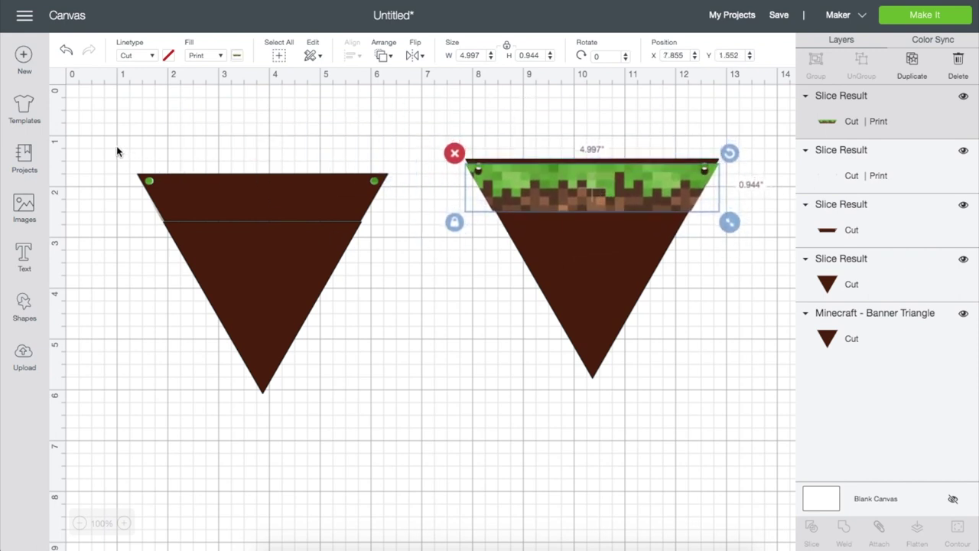
left_click_drag(117, 150, 388, 459)
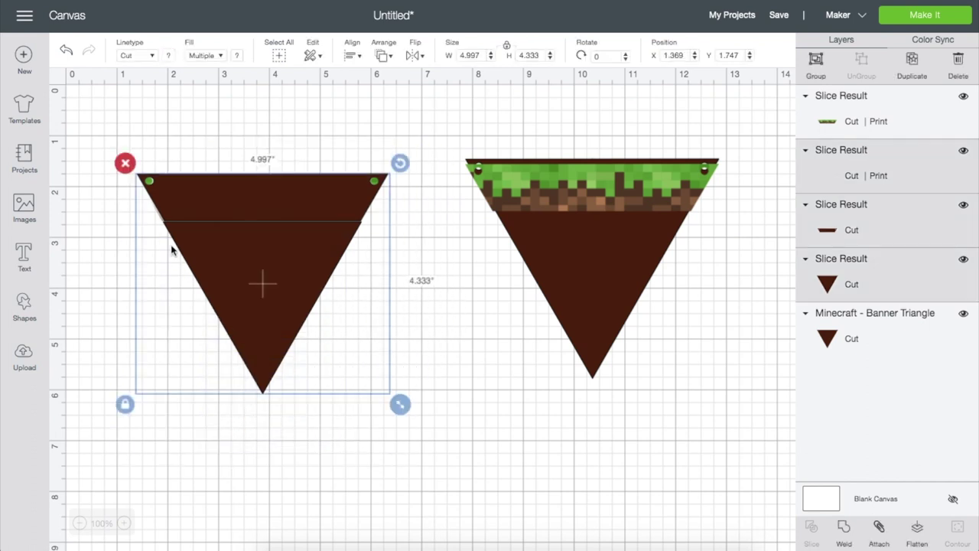
left_click(126, 162)
left_click(442, 129)
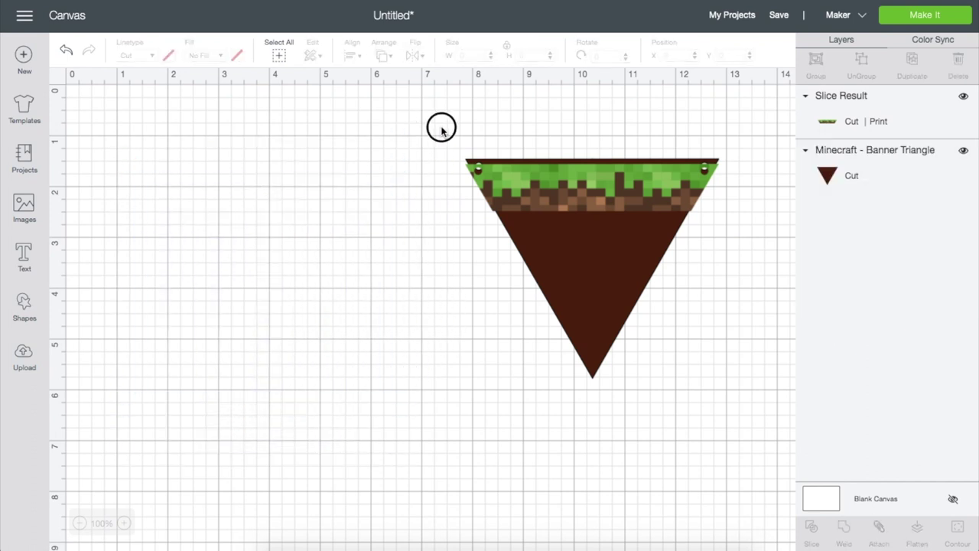
left_click_drag(400, 125, 748, 444)
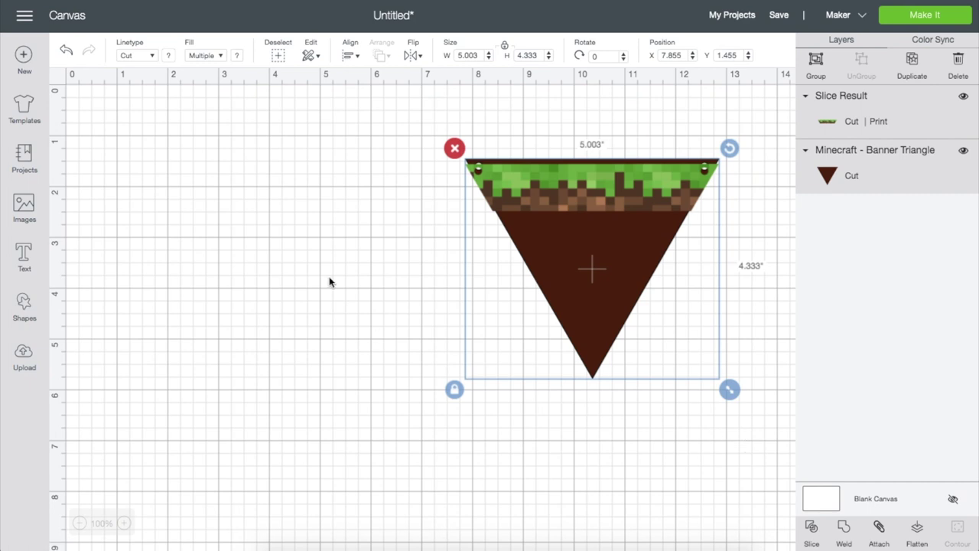
- Top- and centre-align the grass piece on the triangle, group them, and drag the pennant top-left
left_click(350, 57)
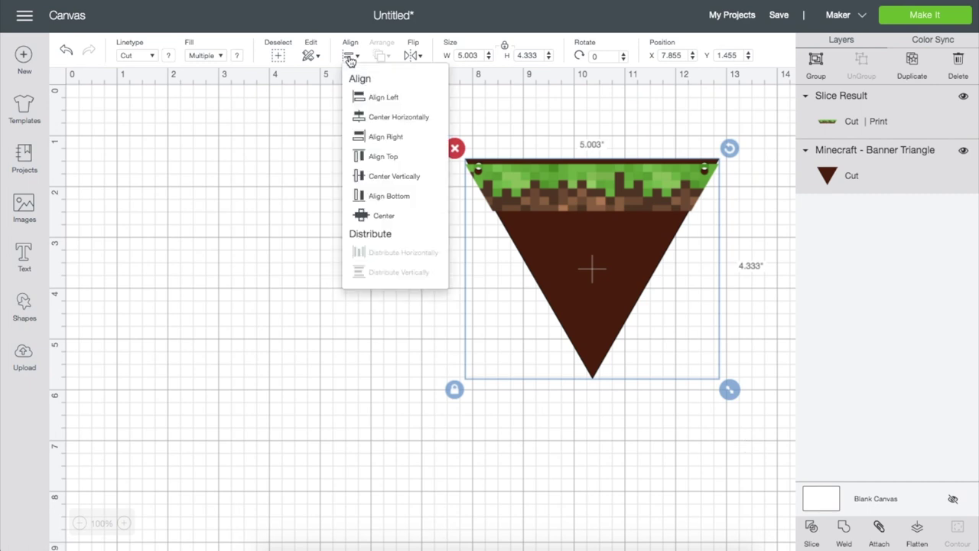
left_click(400, 158)
left_click(350, 58)
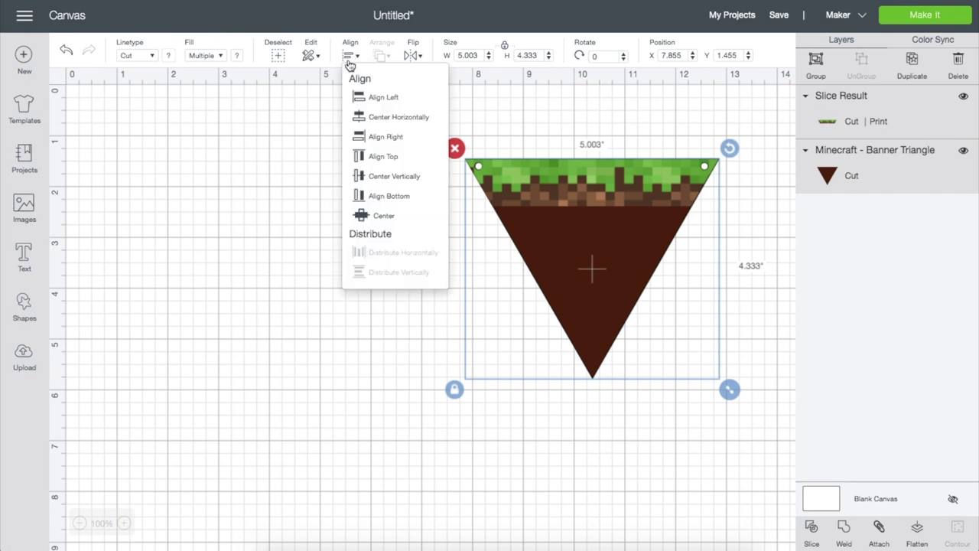
left_click(400, 117)
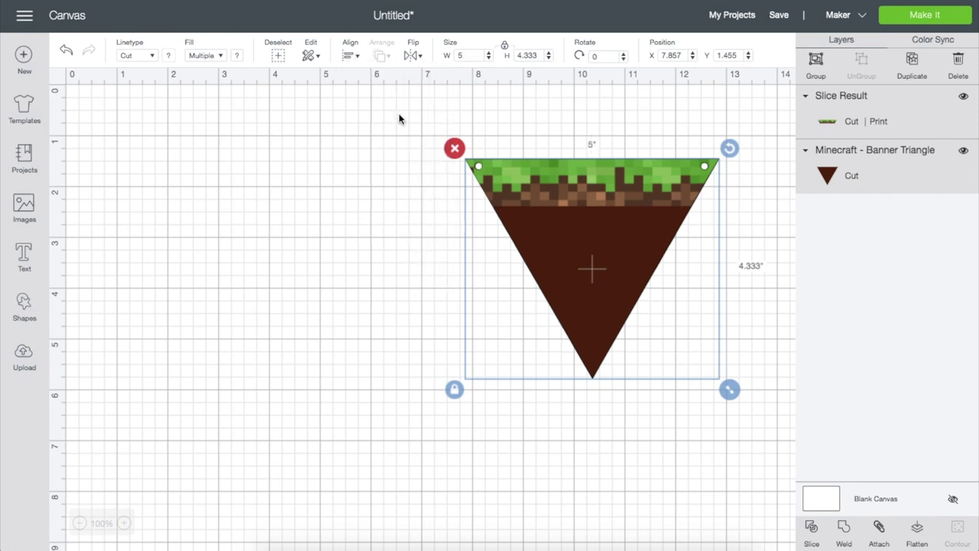
left_click(814, 66)
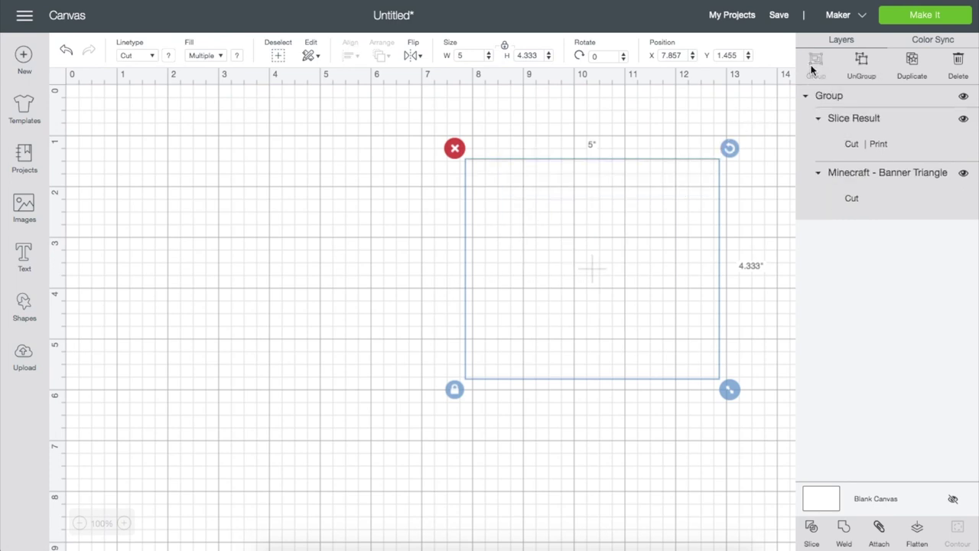
left_click_drag(614, 195, 290, 209)
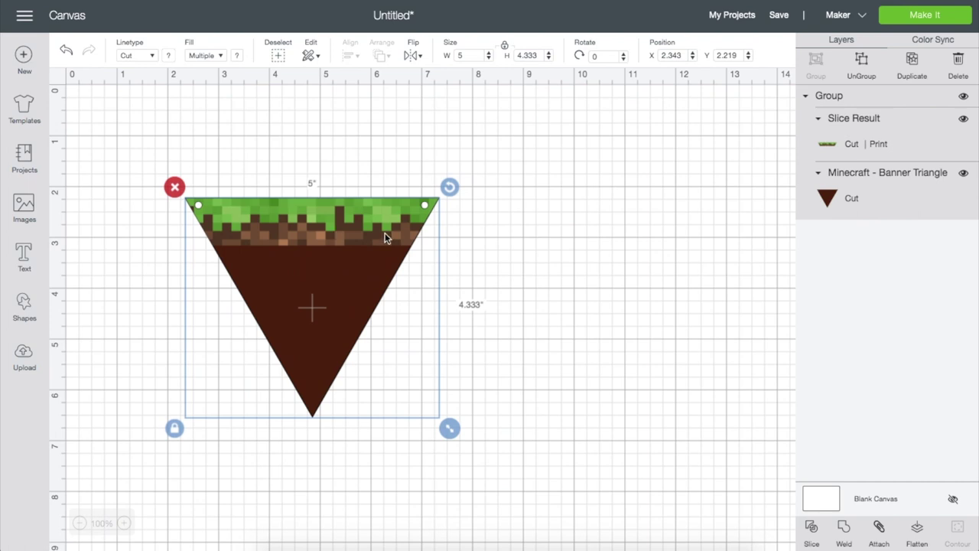
left_click_drag(385, 237, 247, 169)
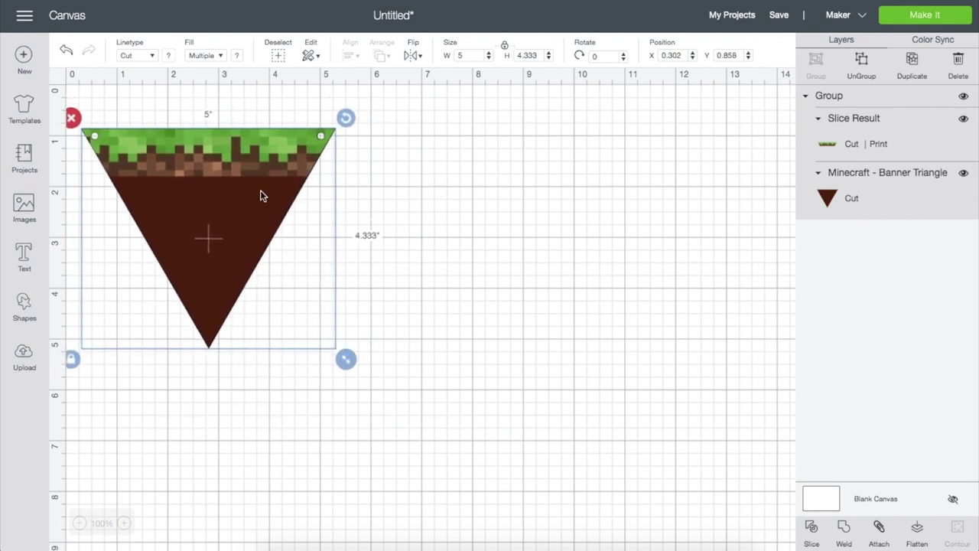
- Add a text letter H set in the Minecrafter system font
left_click(24, 258)
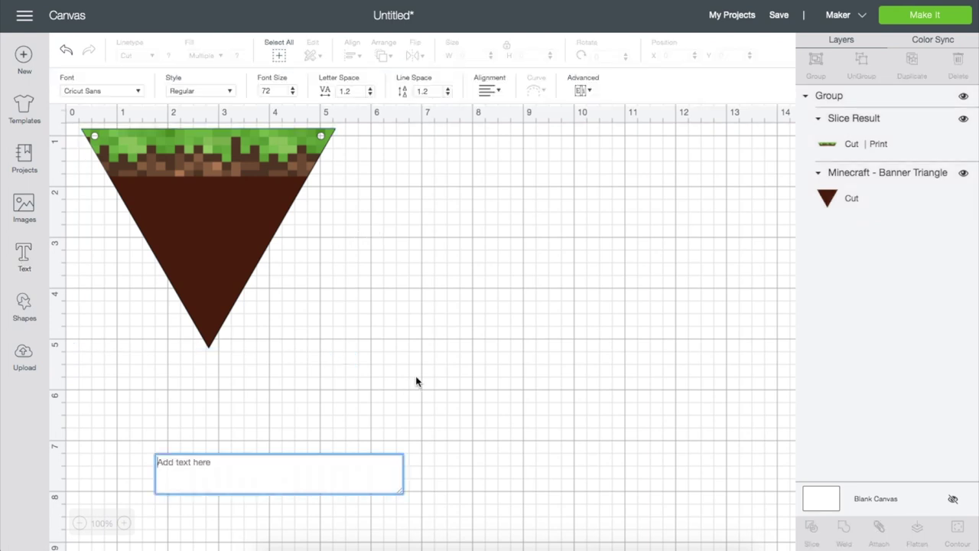
type("H")
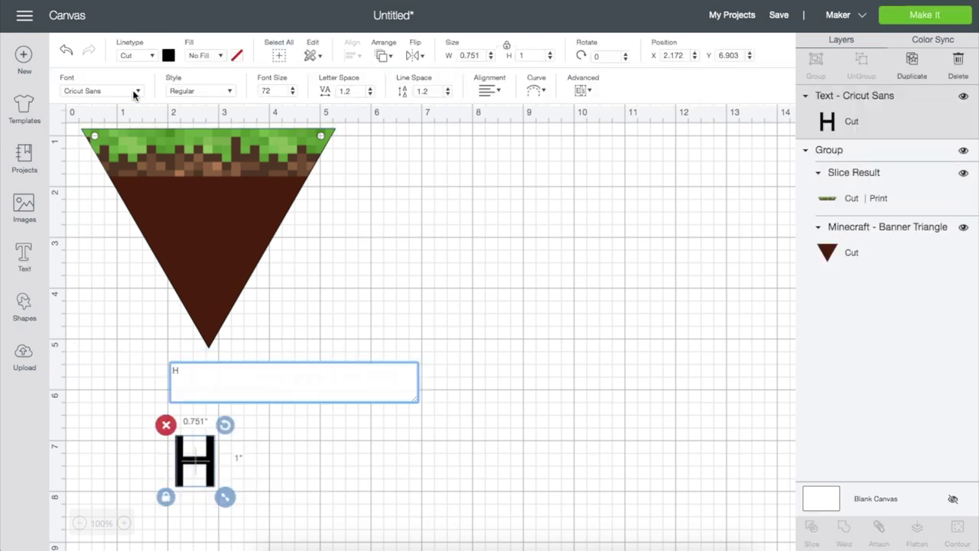
left_click(134, 93)
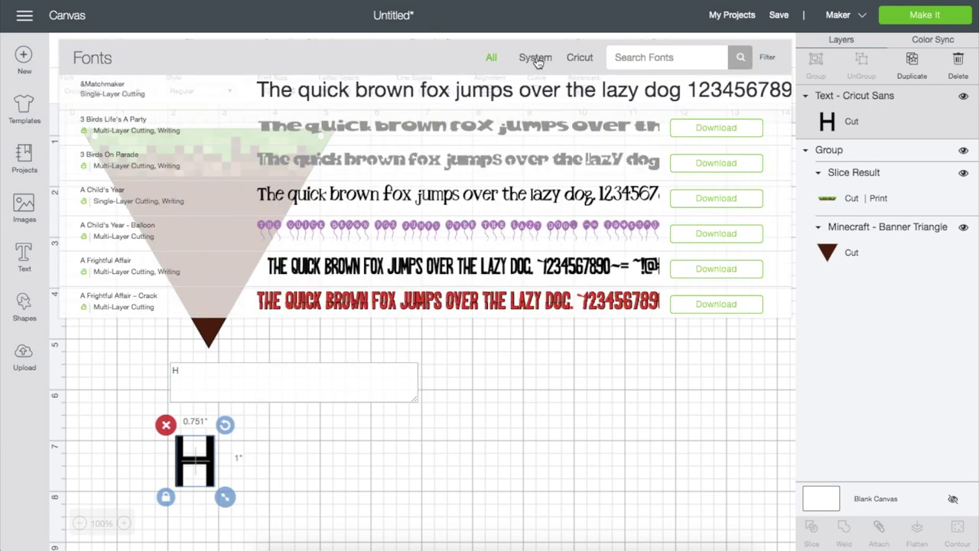
left_click(537, 60)
type("MINE")
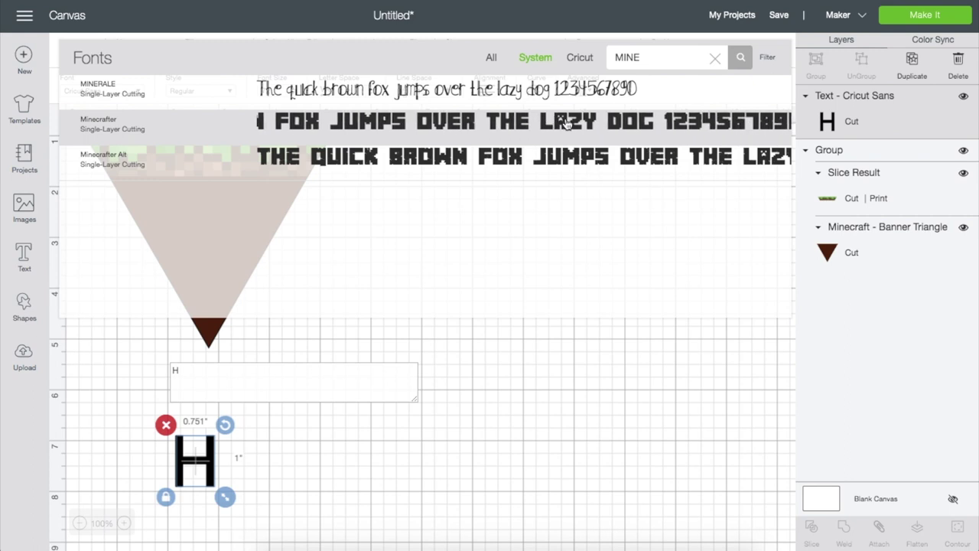
left_click(566, 121)
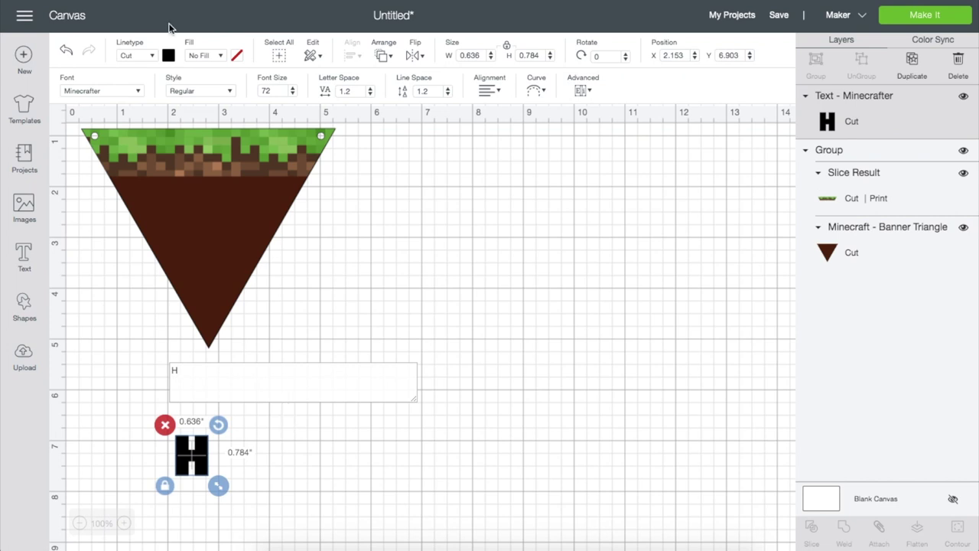
- Colour the H green and enlarge it onto the triangle to about 1.6 × 2 inches
left_click(169, 56)
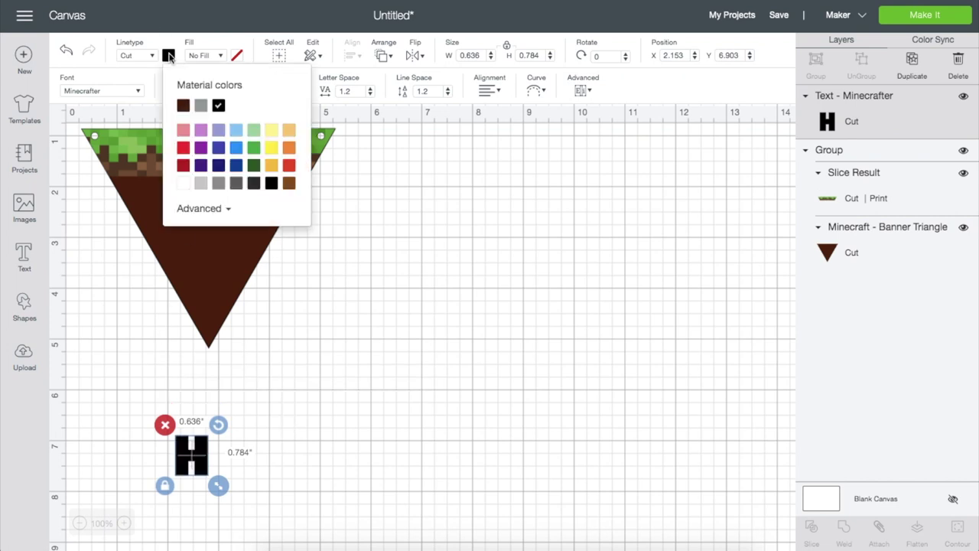
left_click(253, 147)
left_click_drag(204, 463, 251, 301)
left_click_drag(221, 249, 227, 226)
left_click(356, 290)
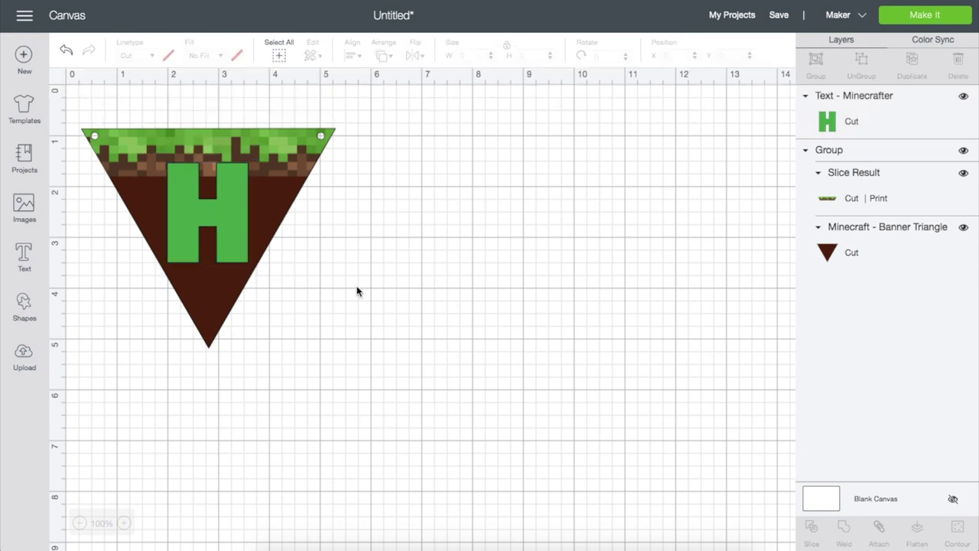
- Add a white circle over the triangle and send it behind the H
left_click(23, 306)
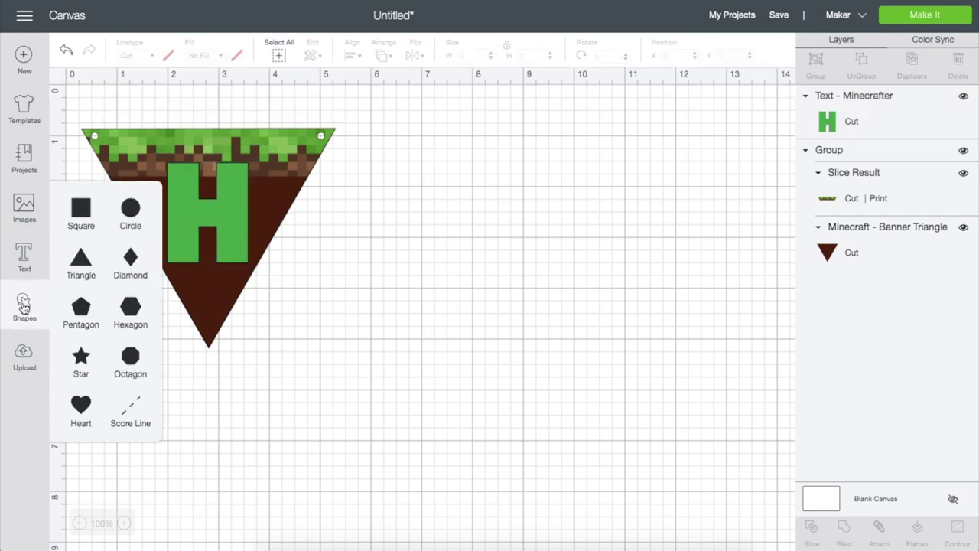
left_click(133, 214)
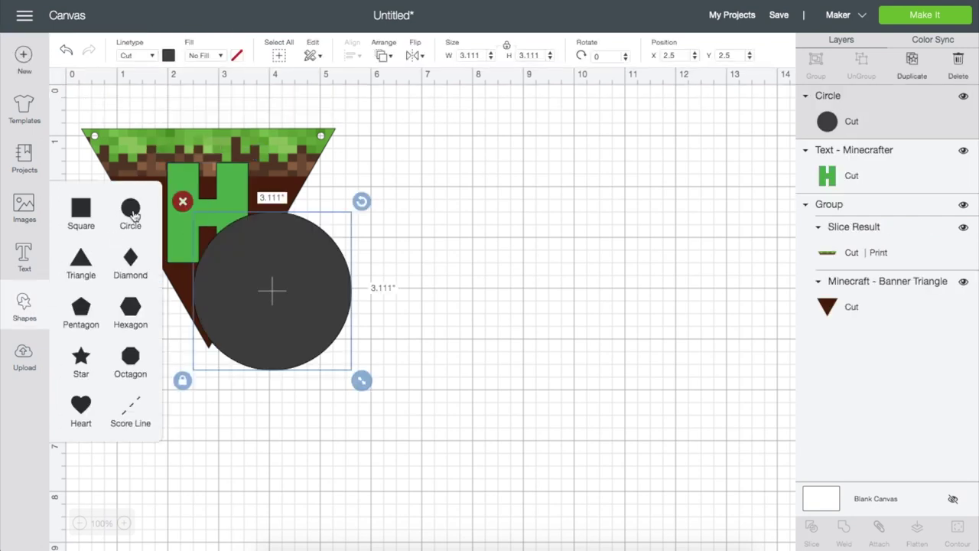
left_click_drag(313, 291, 449, 247)
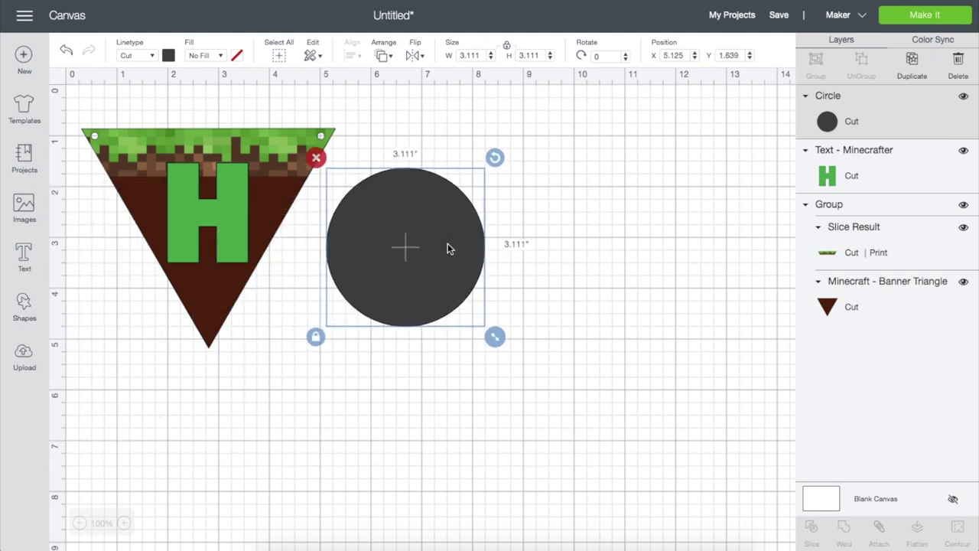
left_click(169, 56)
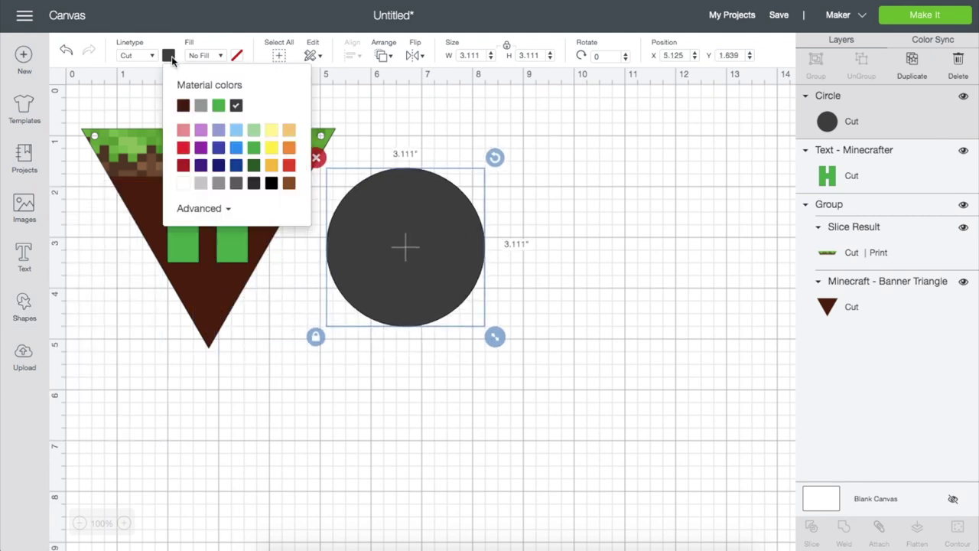
left_click(183, 183)
left_click_drag(365, 253, 242, 244)
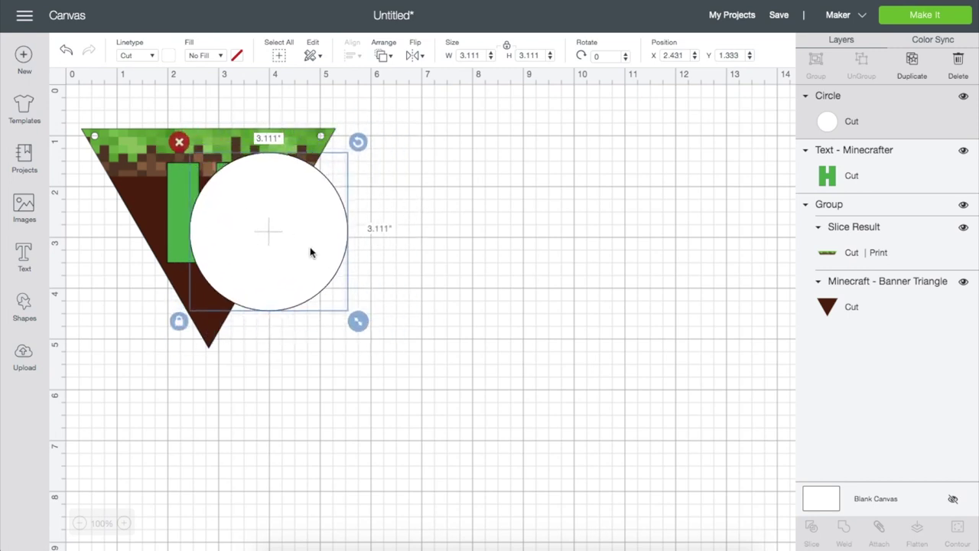
left_click(385, 57)
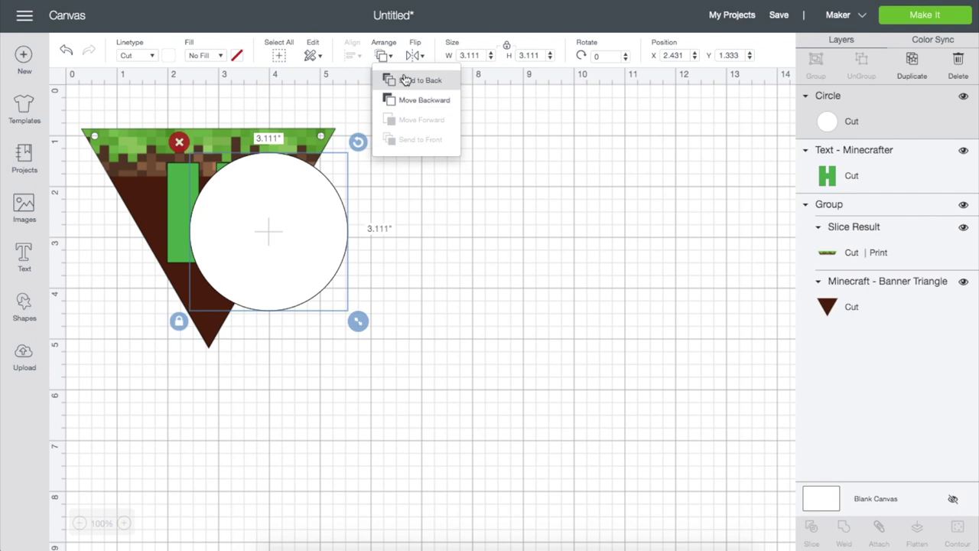
left_click(406, 104)
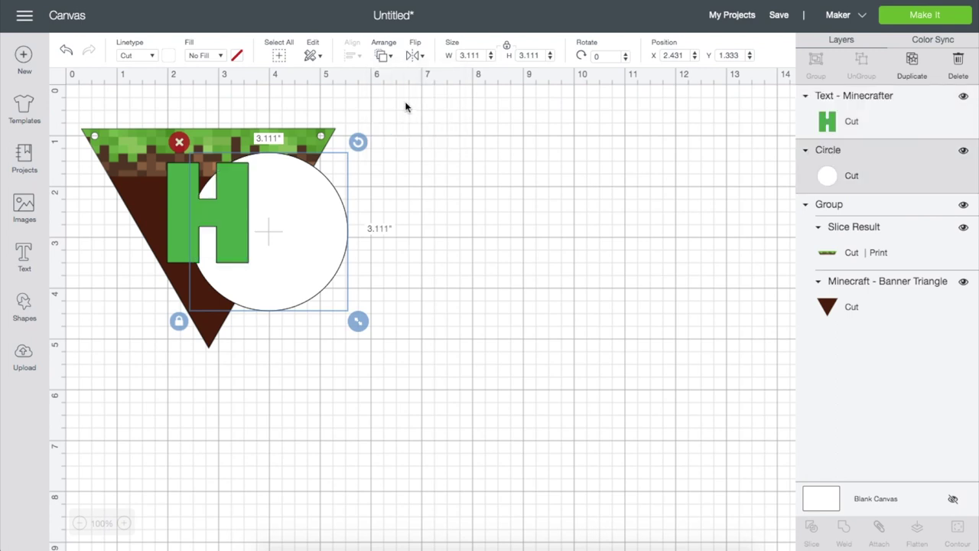
- Shrink the circle to about 2.3 inches and centre the H inside it at 1.335 × 1.645 inches
left_click_drag(248, 218, 293, 225)
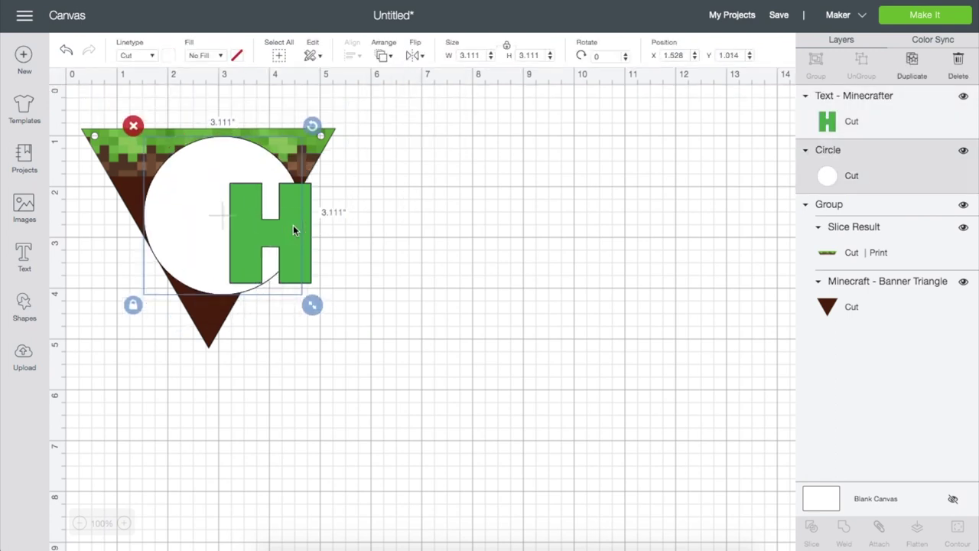
left_click_drag(312, 304, 416, 255)
mouse_move(240, 236)
left_mouse_down()
mouse_move(234, 227)
mouse_move(234, 239)
left_mouse_up()
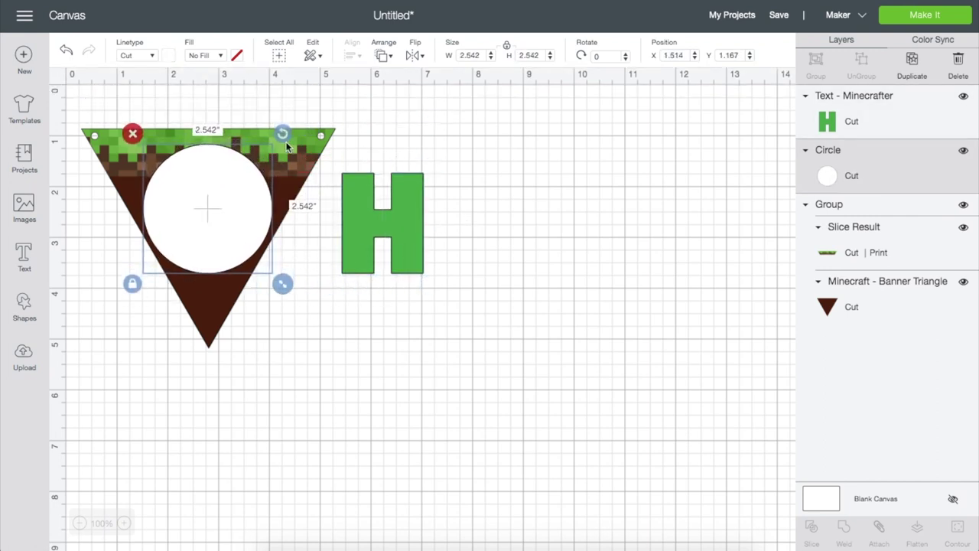
left_click_drag(282, 284, 273, 275)
left_click_drag(220, 205, 235, 228)
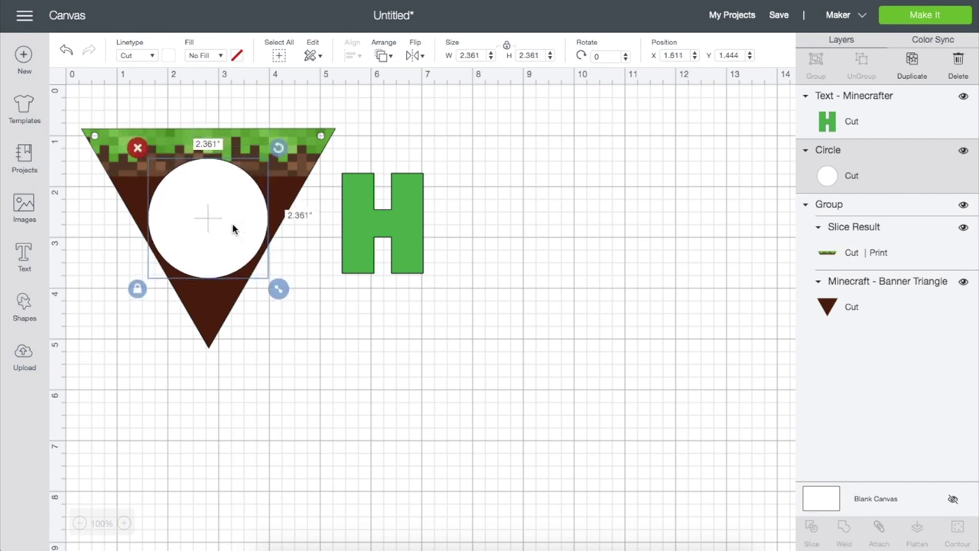
left_click_drag(402, 230, 234, 257)
key("ctrl+z")
left_click(227, 236)
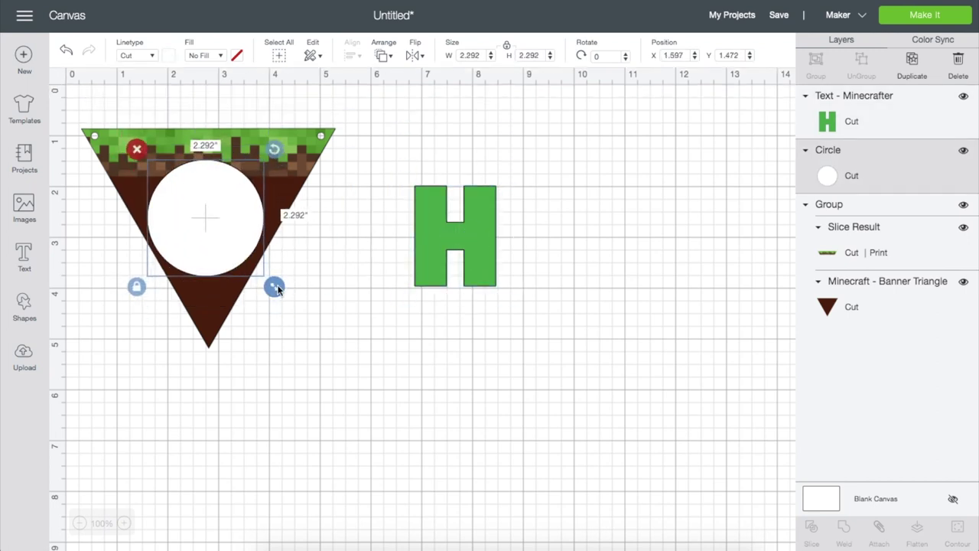
left_click_drag(273, 286, 280, 292)
left_click_drag(483, 249, 234, 244)
left_click_drag(260, 290, 232, 247)
key("ctrl+a")
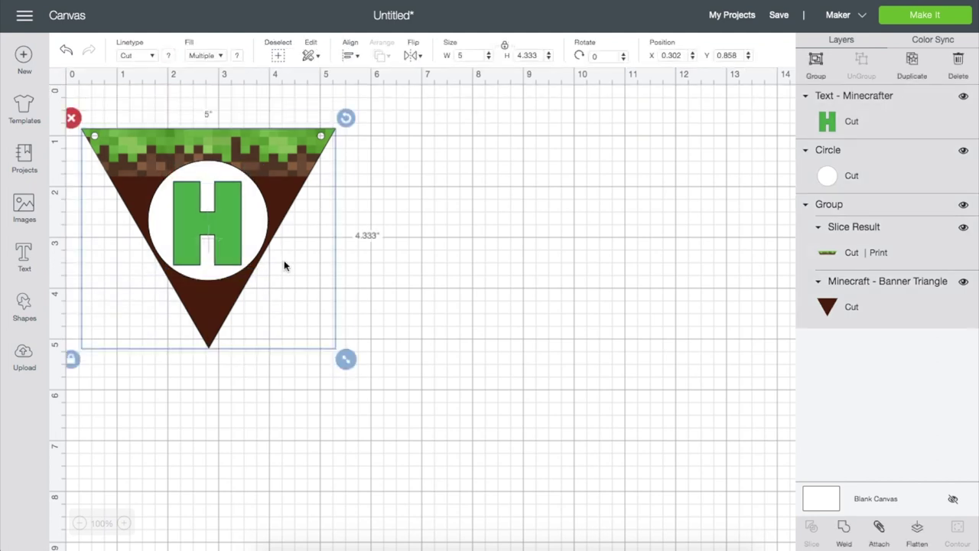
- Move the H off, group the white circle with the grass-topped triangle, and set the H beside it
left_click(79, 522)
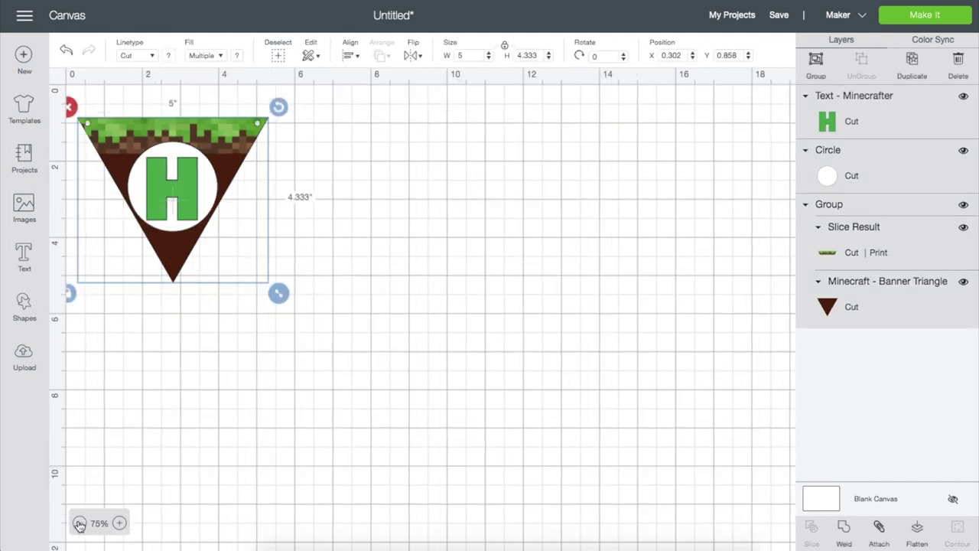
left_click(281, 371)
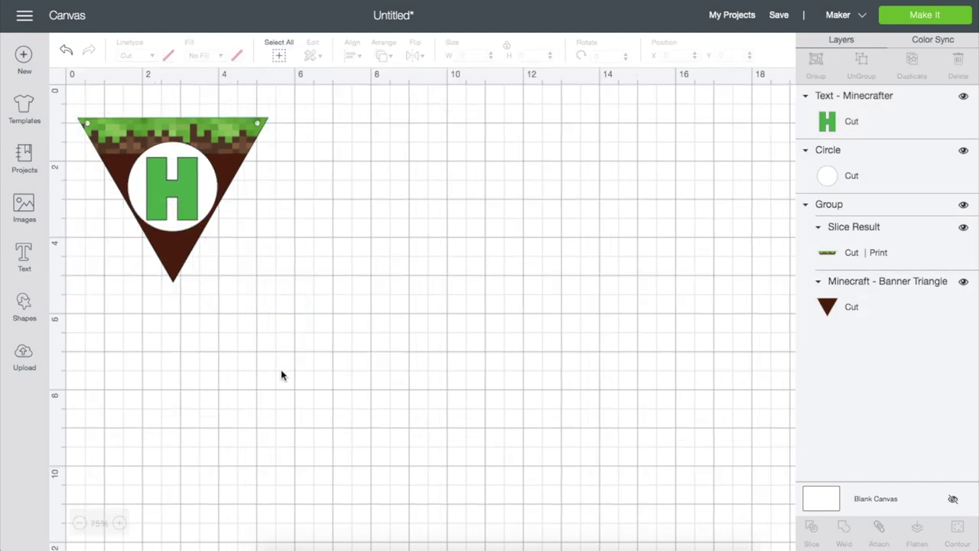
left_click_drag(192, 215, 417, 219)
left_click(260, 271)
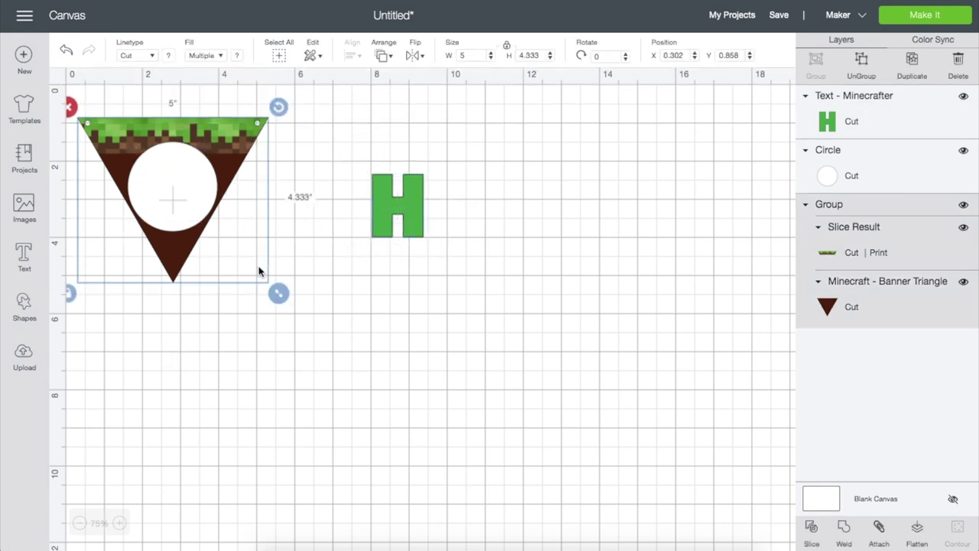
left_click_drag(306, 97, 64, 331)
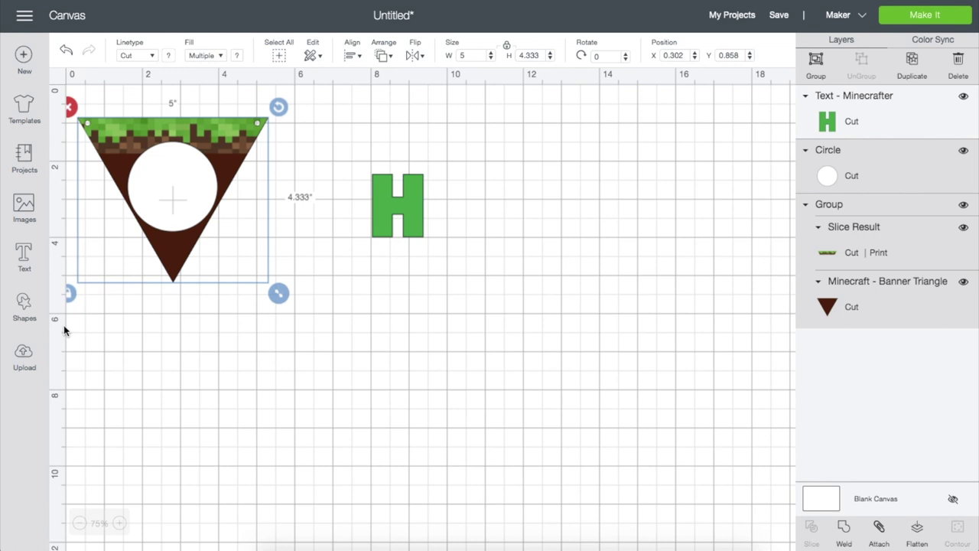
left_click(815, 62)
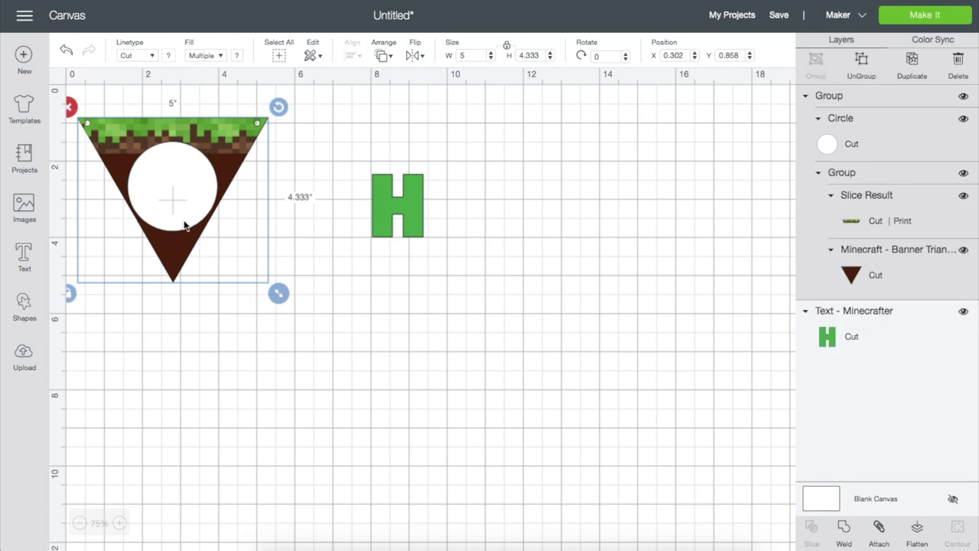
left_click_drag(410, 220, 518, 180)
left_click(167, 204)
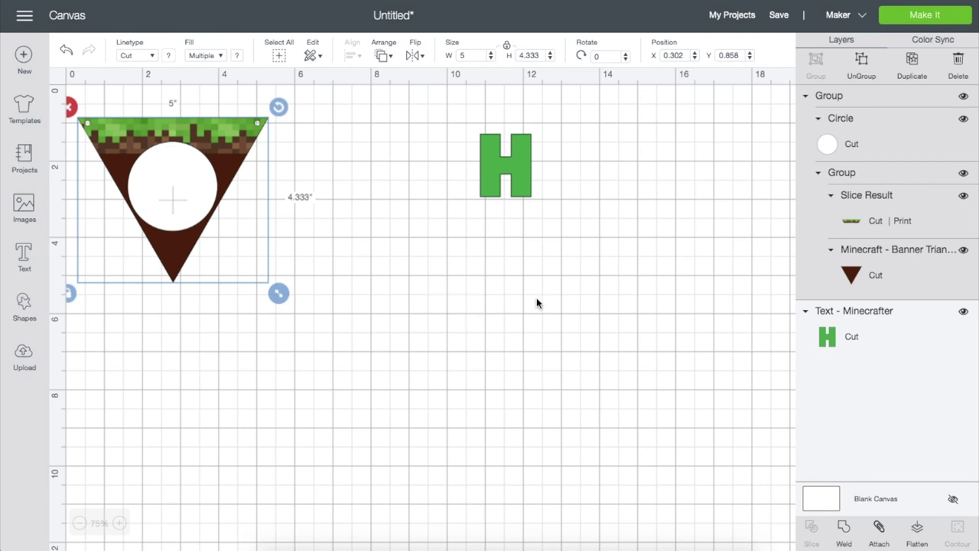
- Duplicate the circle banner group six times
left_click(913, 63)
left_click(913, 63)
left_click(912, 63)
left_click(913, 63)
left_click(913, 63)
left_click(913, 63)
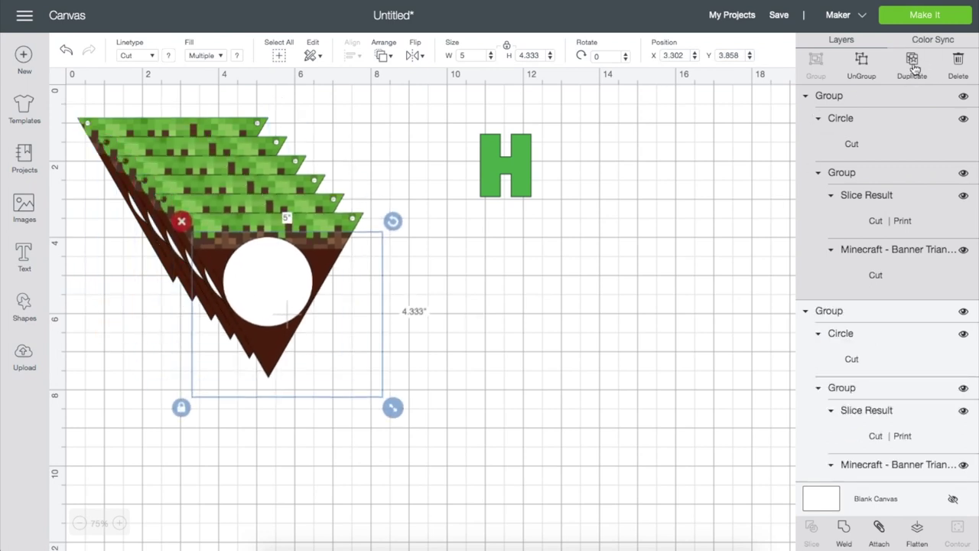
left_click(913, 63)
left_click(913, 62)
left_click(913, 62)
left_click(913, 63)
left_click(913, 62)
left_click(913, 63)
left_click(913, 63)
left_click(913, 63)
left_click(912, 63)
- Shift the H slightly and extend it to two-line text reading HAPPY / BIRTHDAY
left_click(523, 176)
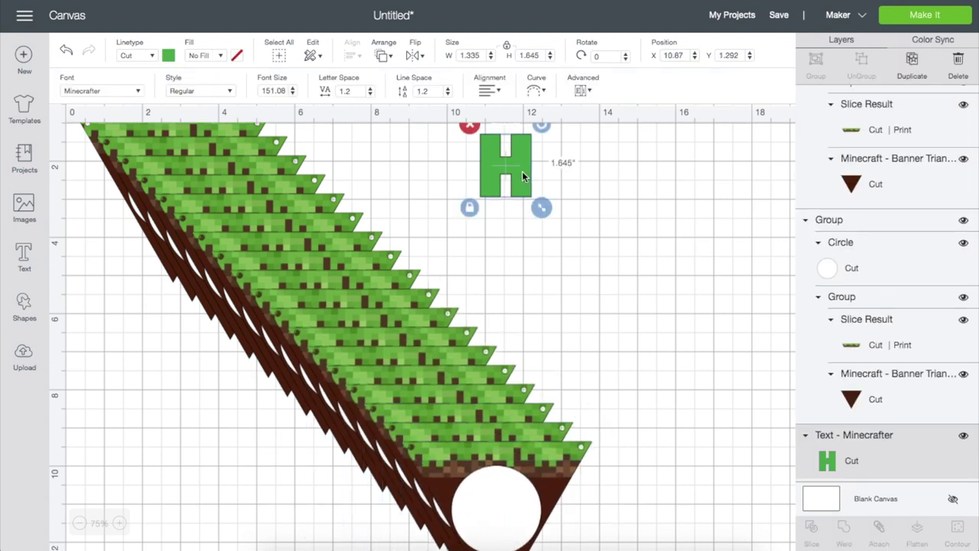
left_click_drag(522, 176, 501, 202)
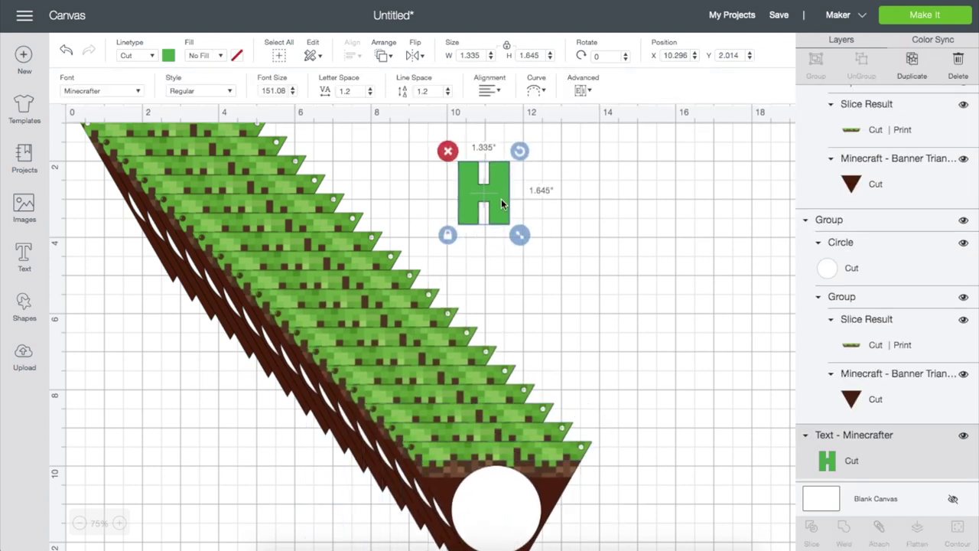
double_click(502, 202)
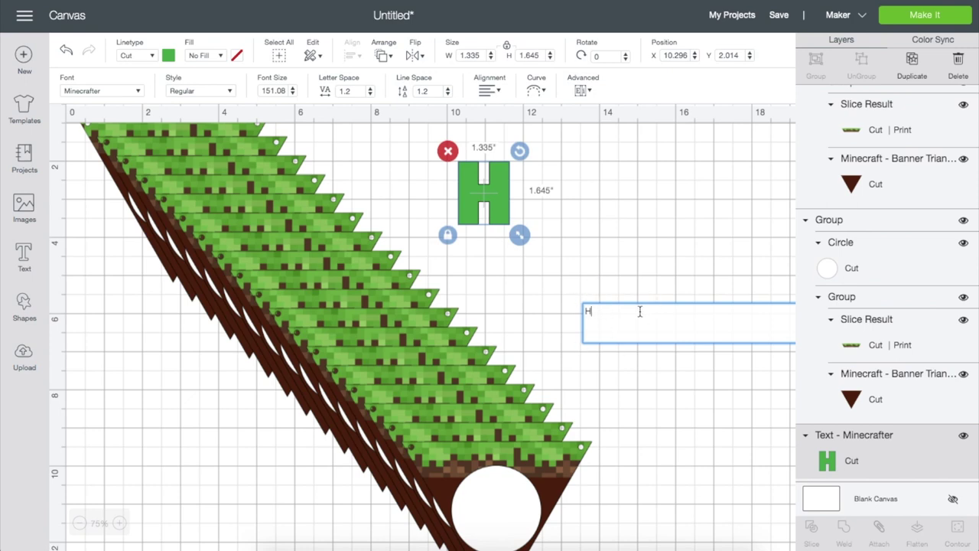
type("APPY")
key("Return")
type("BIRTHDAY")
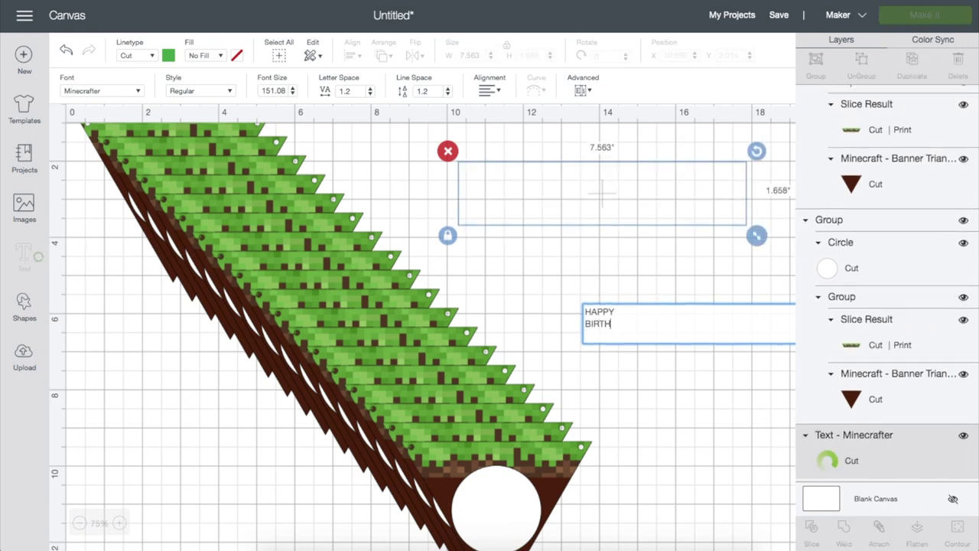
left_click(391, 220)
- Zoom the canvas to 50% and move the HAPPY BIRTHDAY text right and down beside the banners
scroll(392, 219, "right", 5)
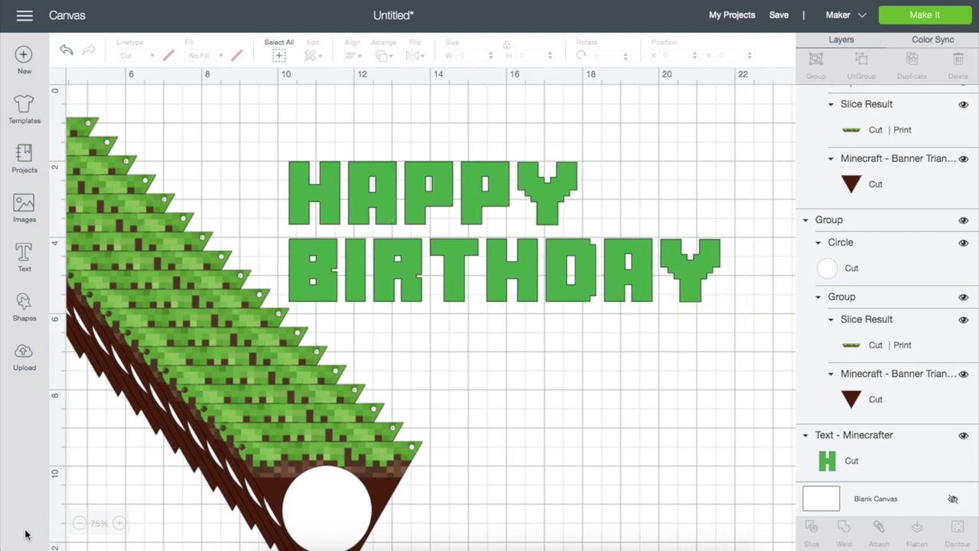
left_click(79, 524)
scroll(273, 439, "left", 3)
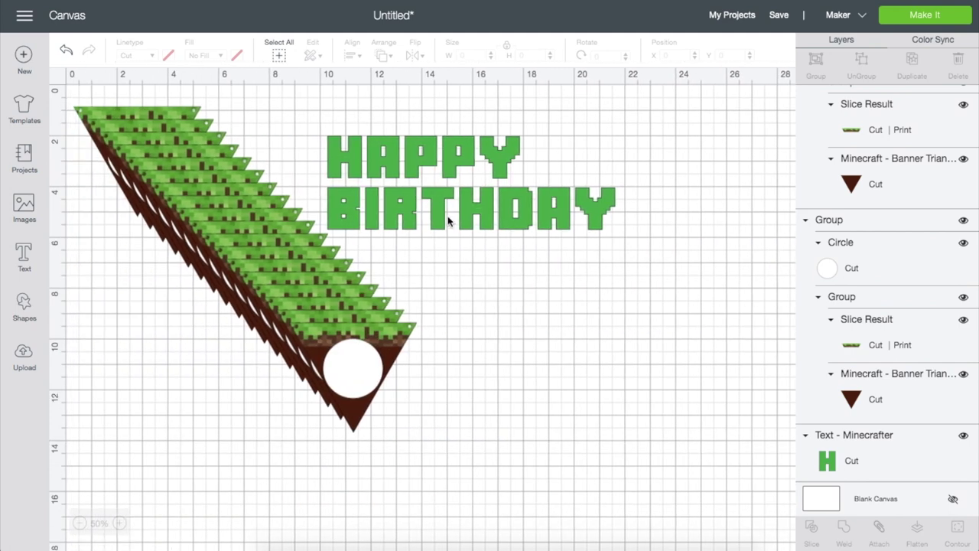
left_click(448, 220)
left_click_drag(434, 214, 505, 242)
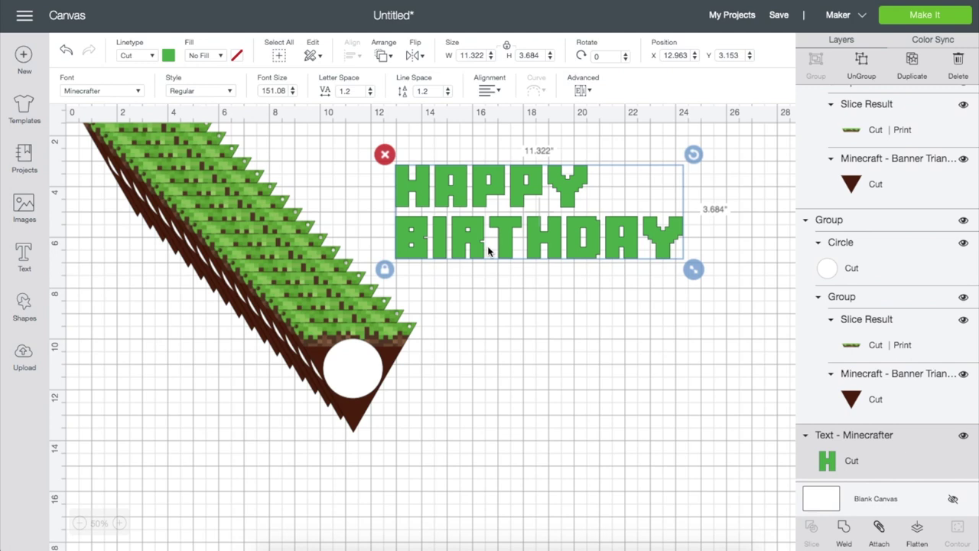
left_click(646, 314)
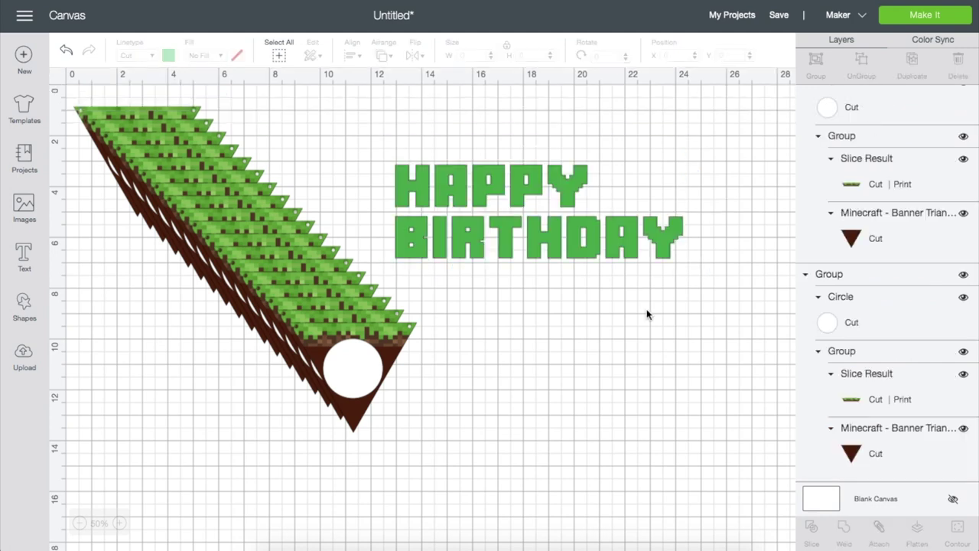
left_click(904, 20)
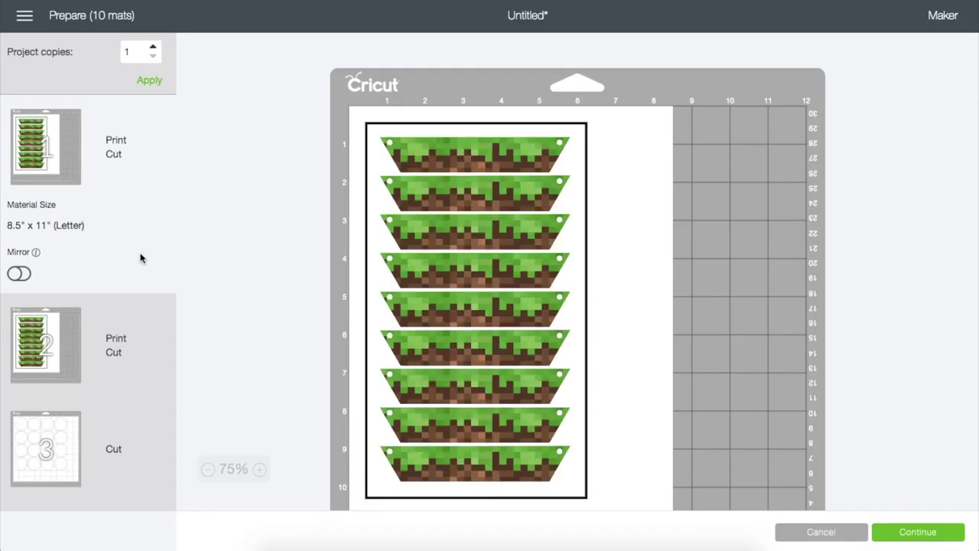
- Toggle mirroring on the first mat and bring up mat 3 with its sixteen white circles
scroll(140, 258, "down", 1)
scroll(61, 179, "up", 1)
left_click(40, 264)
scroll(145, 222, "down", 2)
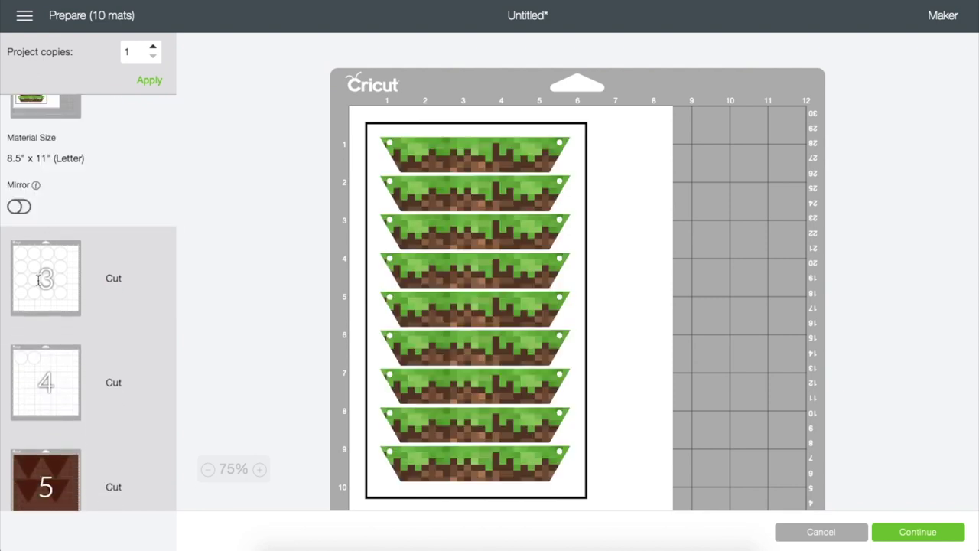
left_click(38, 280)
- Set mat 3 and mat 5 (brown triangles) to 8.5" x 11" (Letter) material
left_click(70, 274)
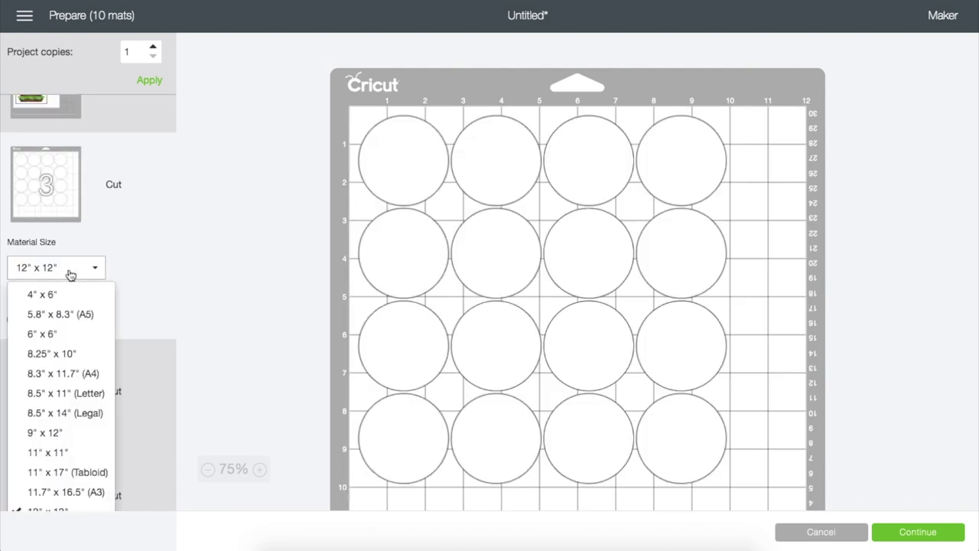
left_click(95, 393)
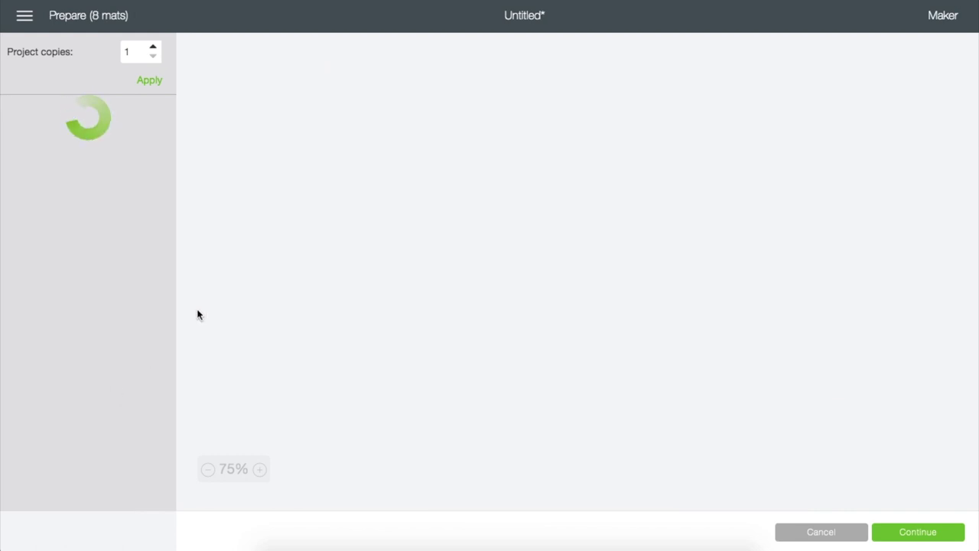
scroll(156, 288, "down", 5)
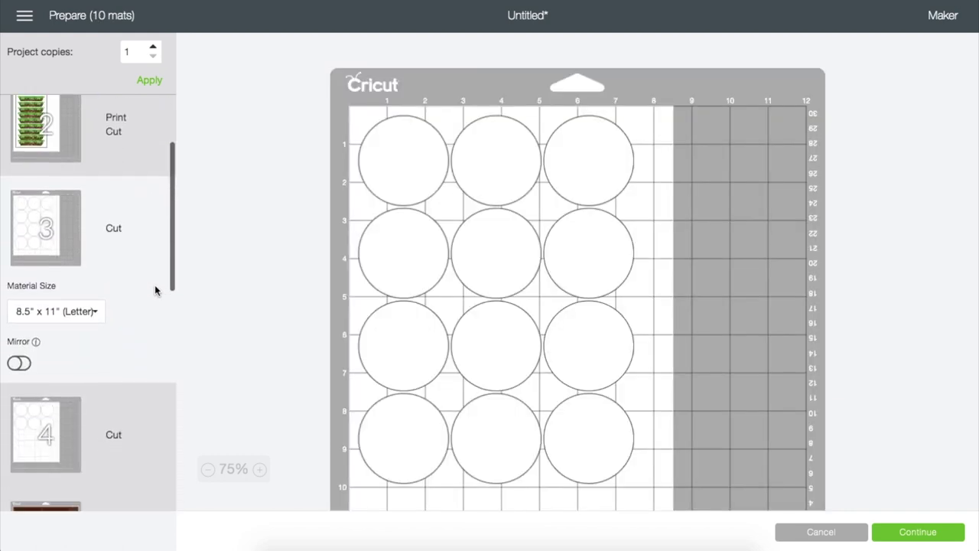
scroll(155, 285, "down", 3)
left_click(154, 285)
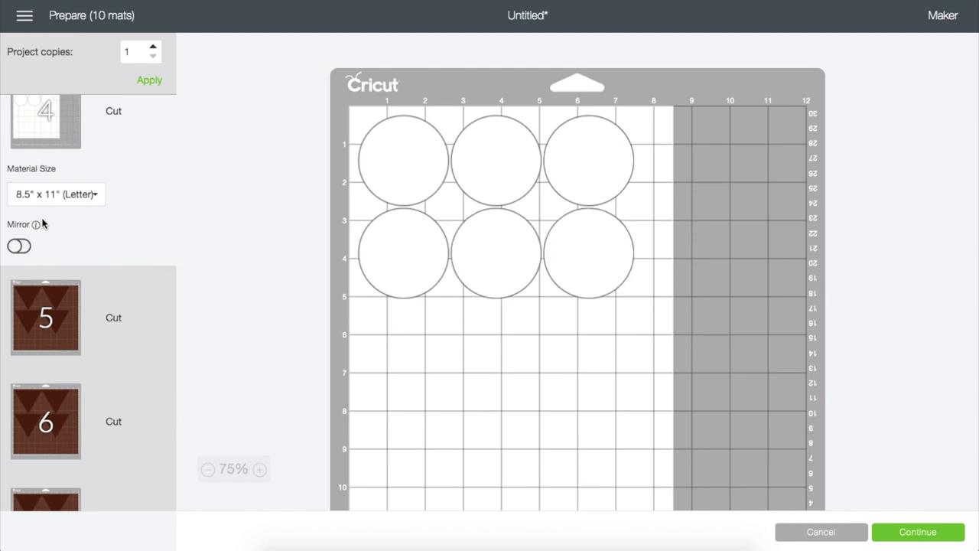
scroll(100, 254, "down", 3)
left_click(30, 206)
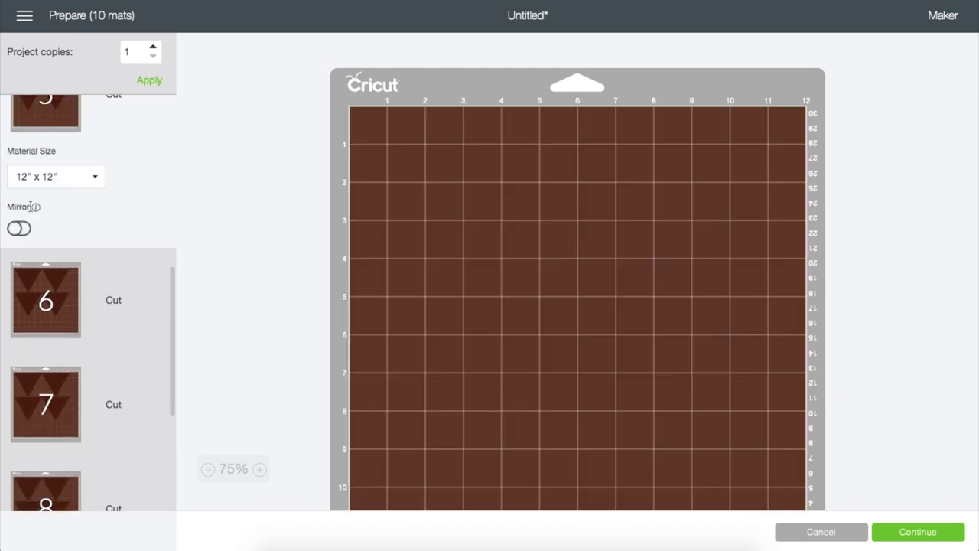
left_click(86, 182)
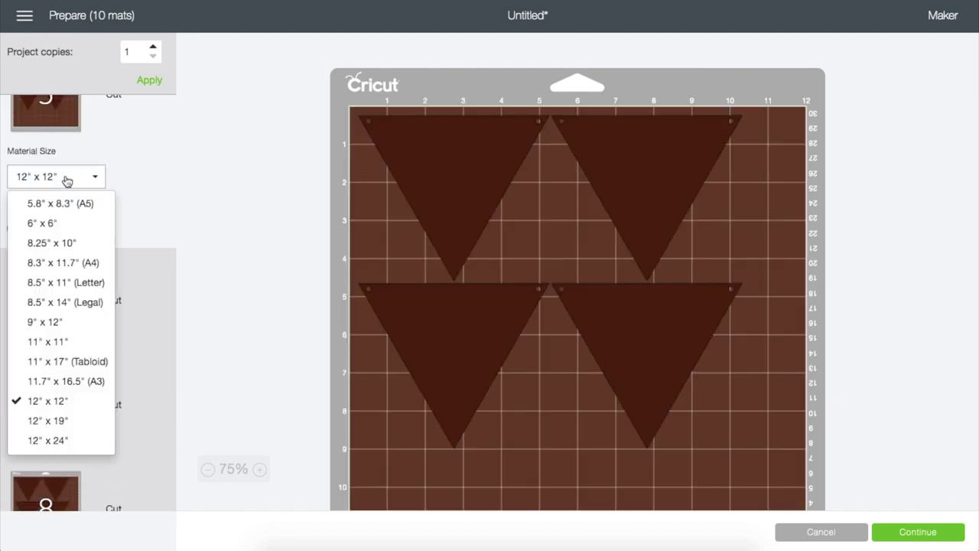
left_click(82, 284)
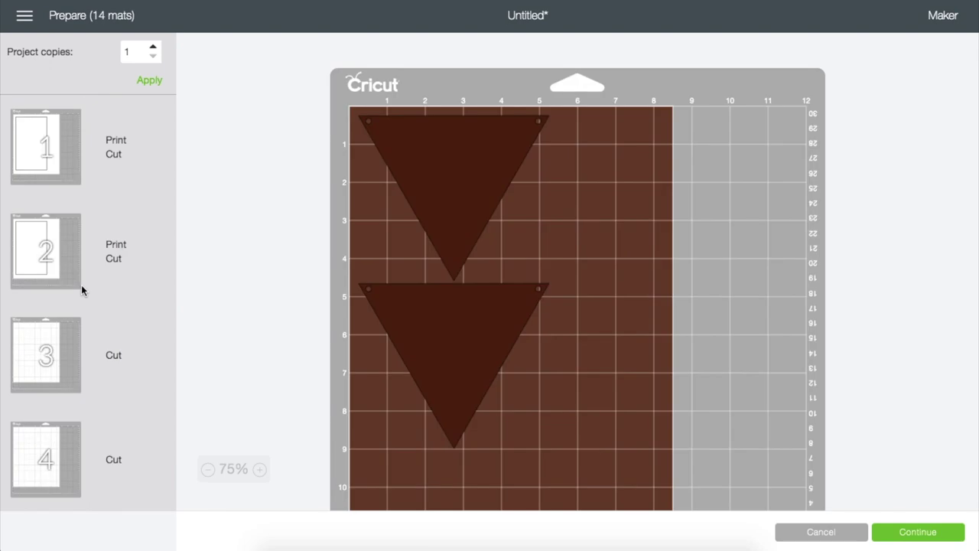
- Switch mat 14's green HAPPY BIRTHDAY letters to 8.5" x 11" (Letter) material
scroll(81, 285, "down", 5)
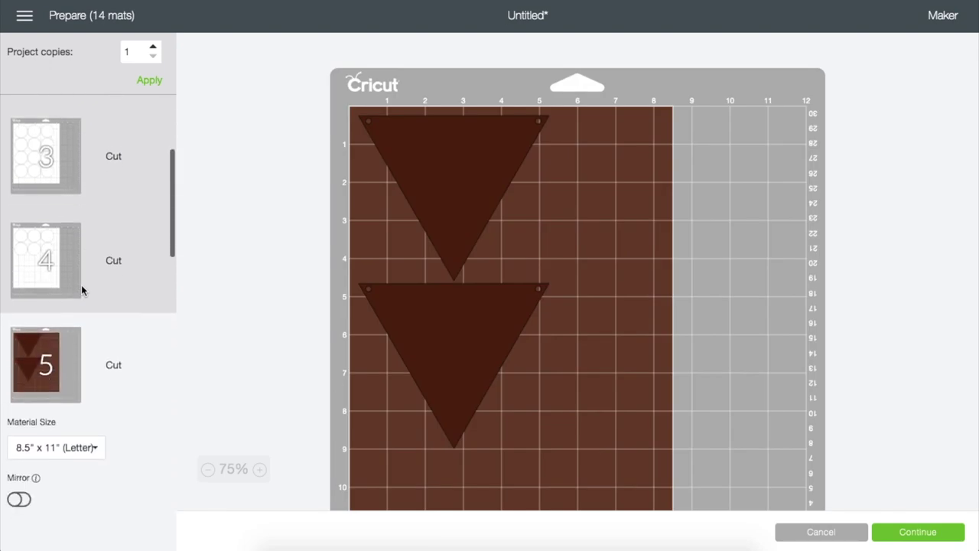
scroll(43, 350, "down", 4)
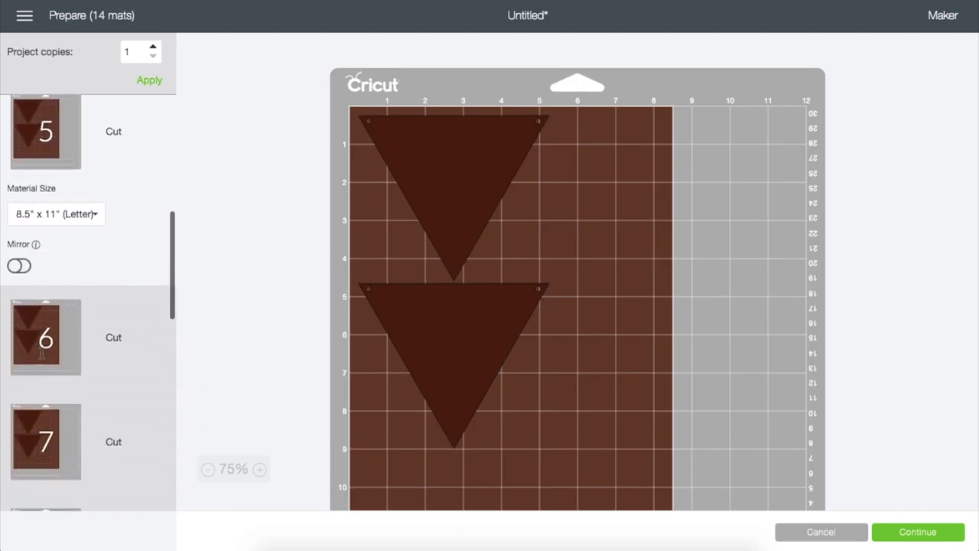
left_click(35, 348)
scroll(63, 398, "down", 10)
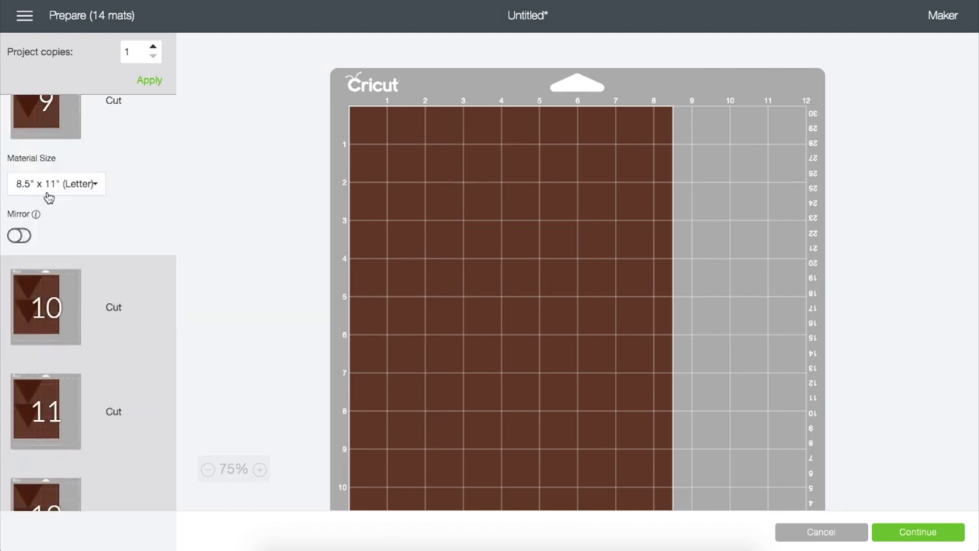
left_click(55, 351)
left_click(68, 437)
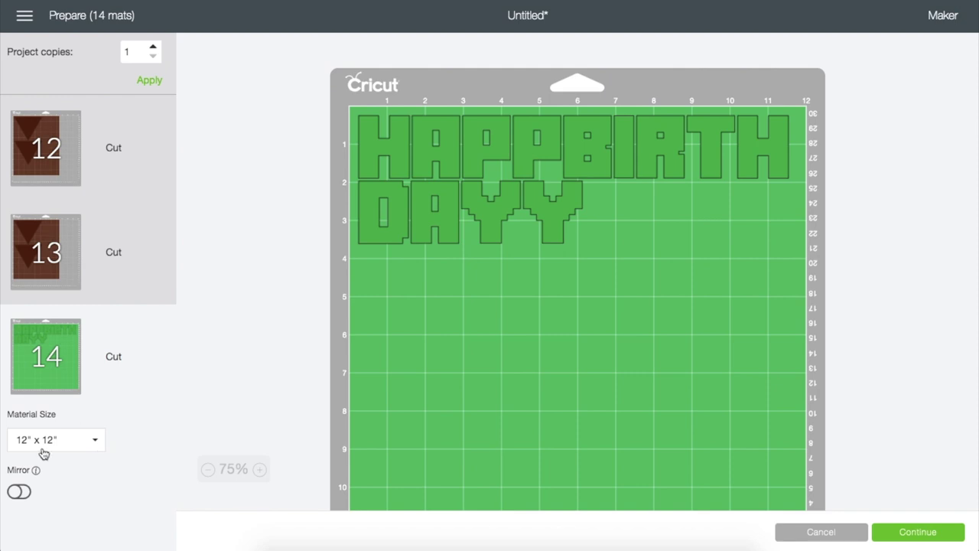
left_click(48, 450)
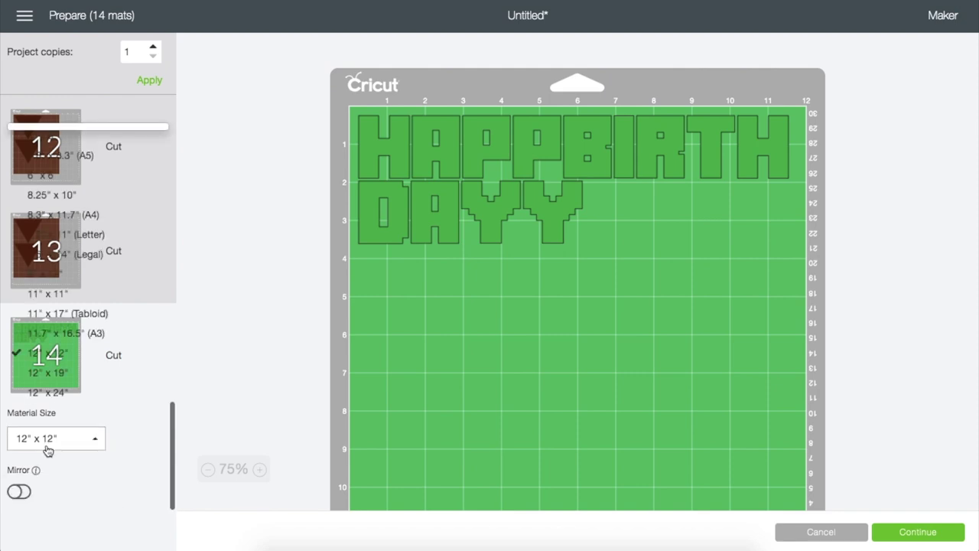
left_click(67, 440)
scroll(228, 388, "down", 1)
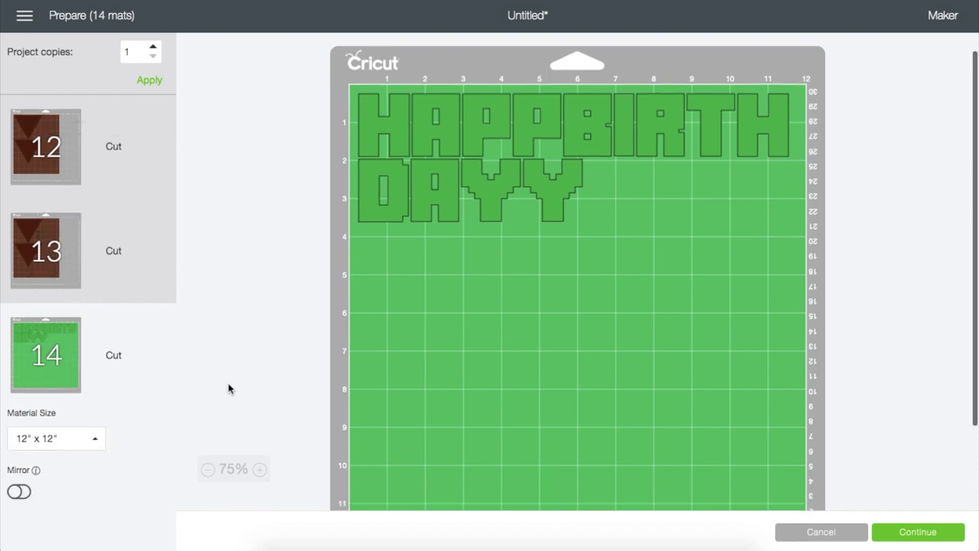
scroll(228, 388, "down", 3)
left_click(66, 441)
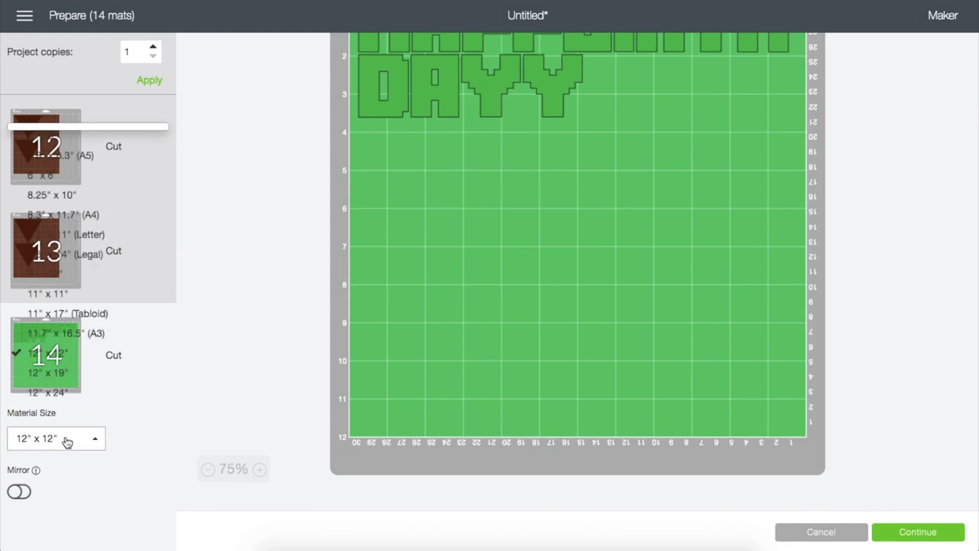
left_click(106, 236)
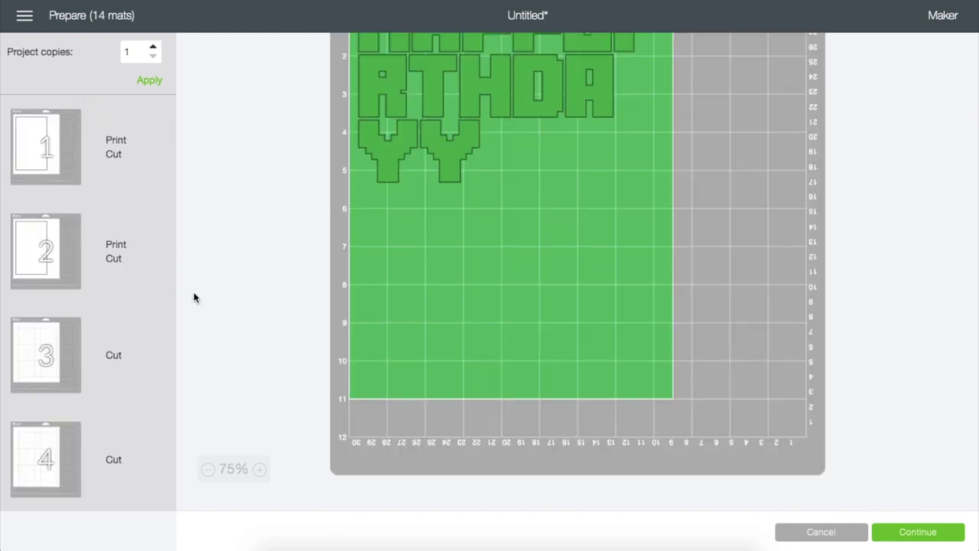
scroll(332, 345, "up", 4)
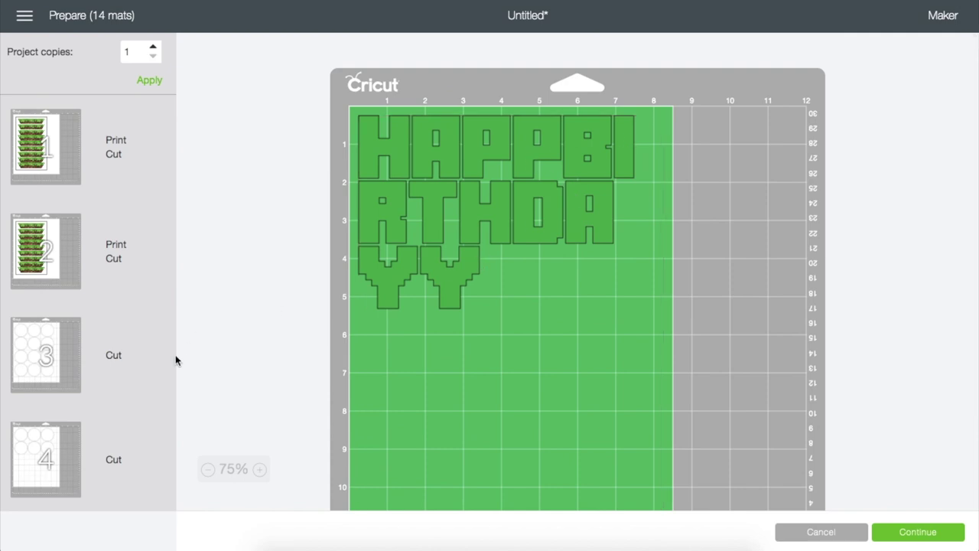
scroll(102, 447, "down", 10)
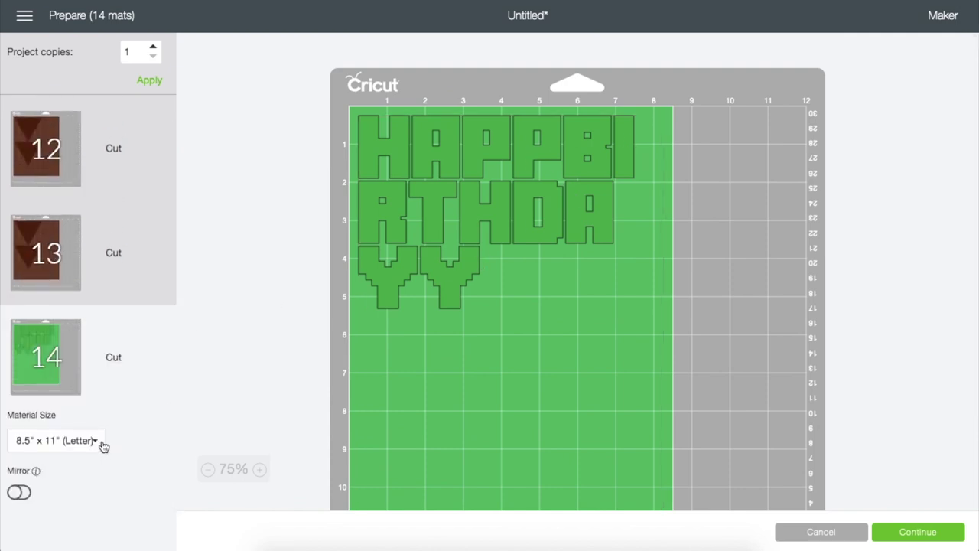
- Show mat 13's two brown triangles and select the top triangle
scroll(102, 439, "up", 10)
scroll(101, 440, "down", 6)
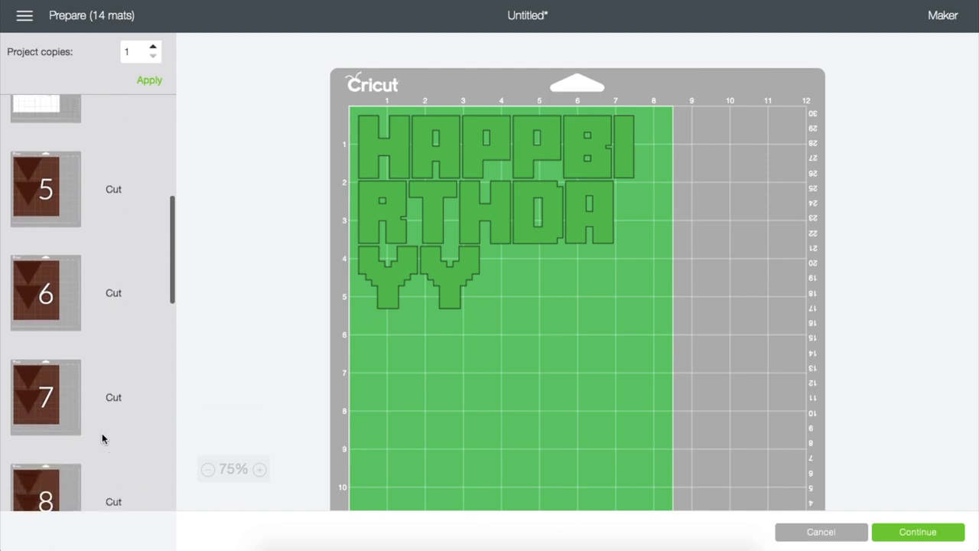
scroll(102, 438, "down", 4)
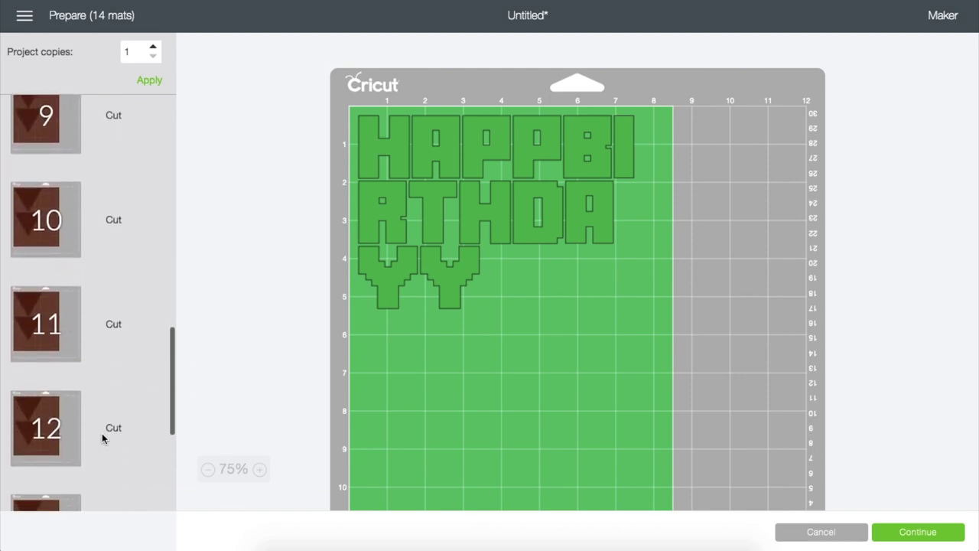
scroll(103, 438, "down", 2)
scroll(103, 438, "up", 5)
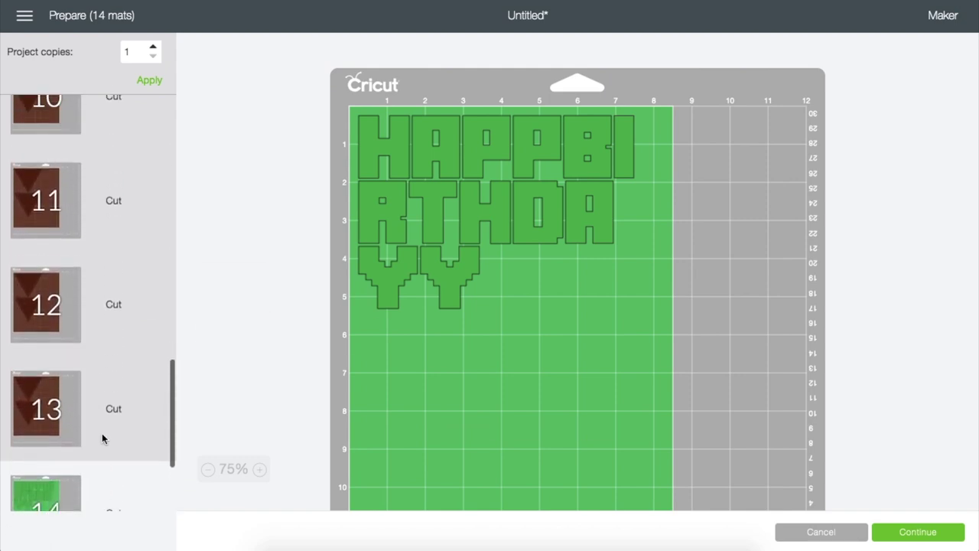
scroll(102, 433, "down", 2)
scroll(102, 433, "up", 4)
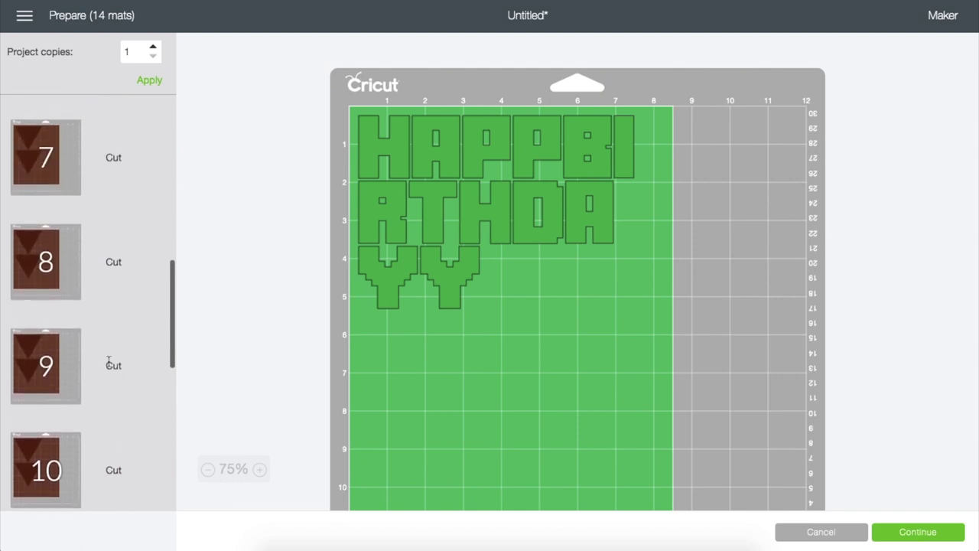
scroll(108, 349, "up", 3)
scroll(108, 349, "down", 1)
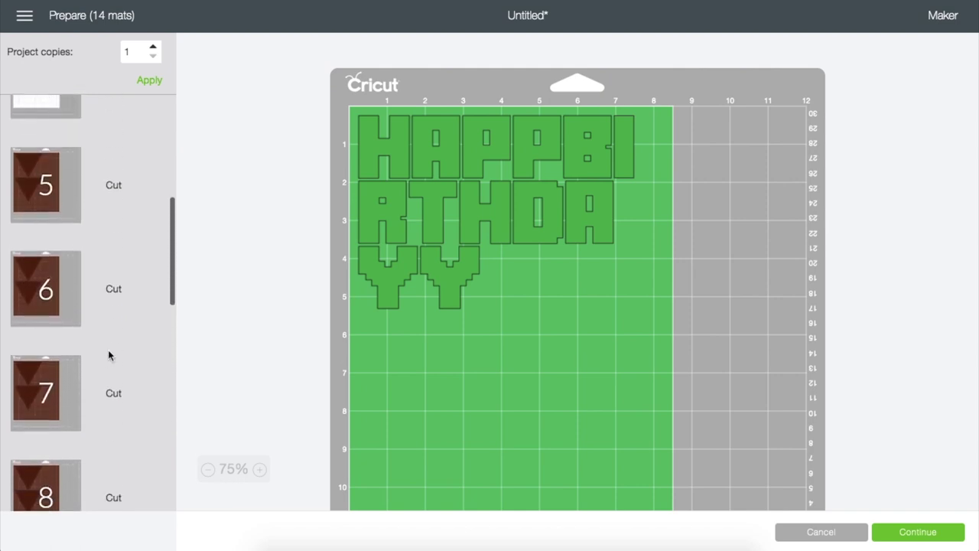
scroll(79, 379, "down", 5)
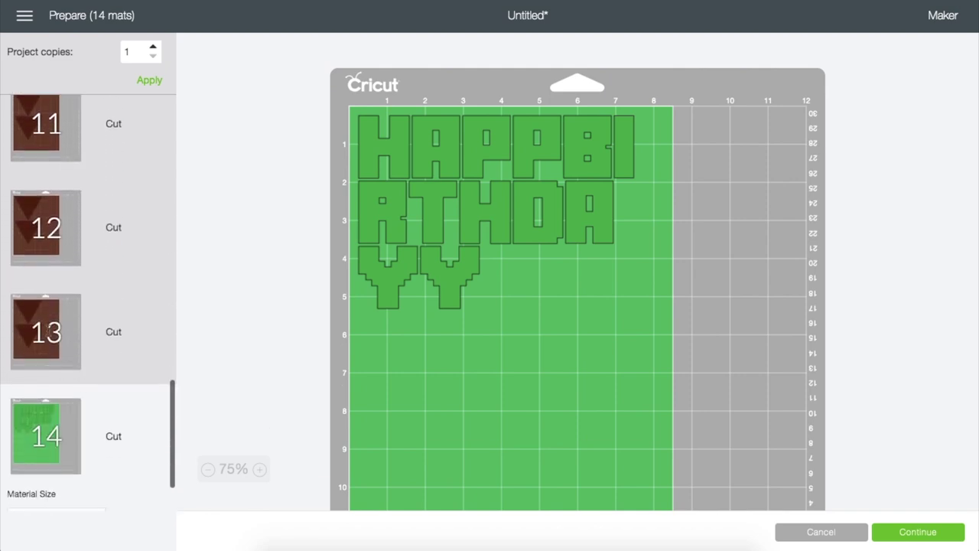
left_click(79, 375)
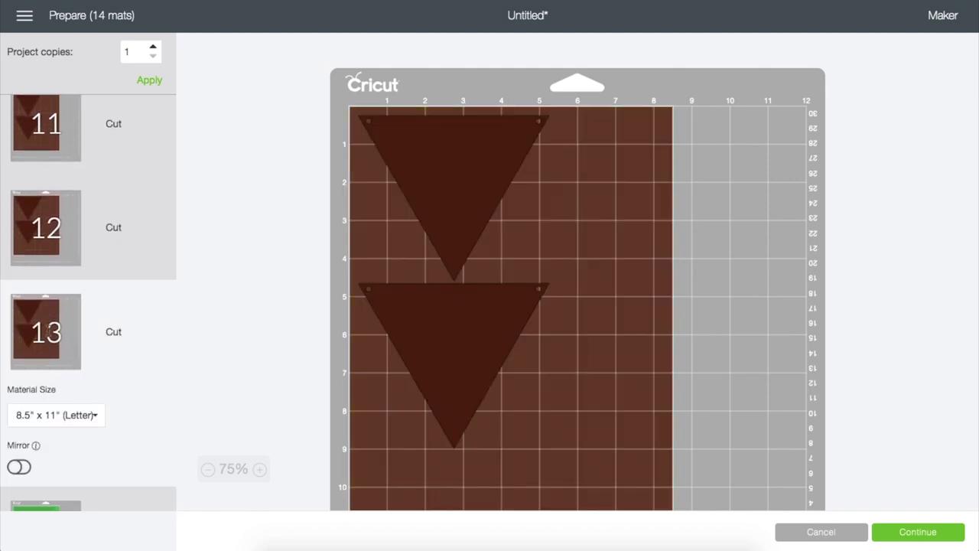
left_click(503, 157)
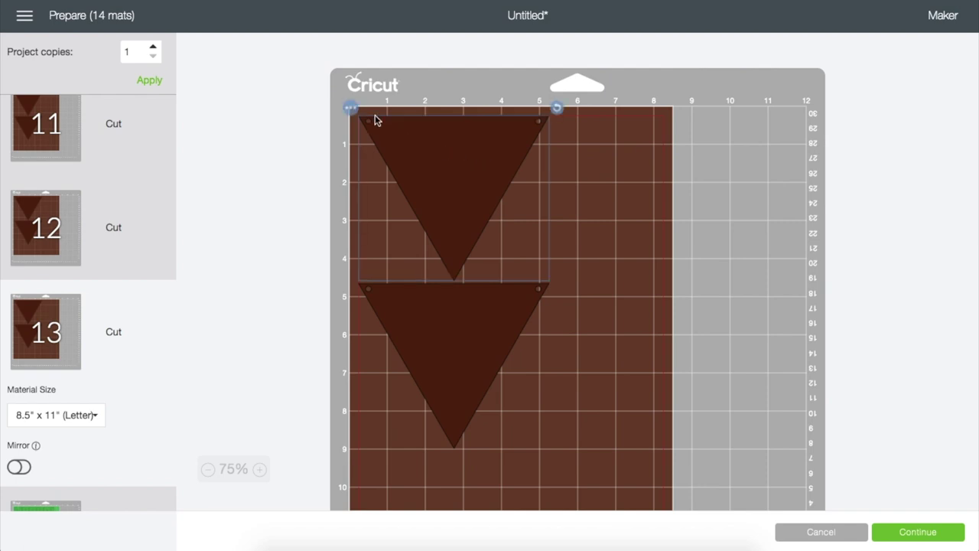
- Move the top brown triangle from mat 13 onto mat 6
left_click(354, 108)
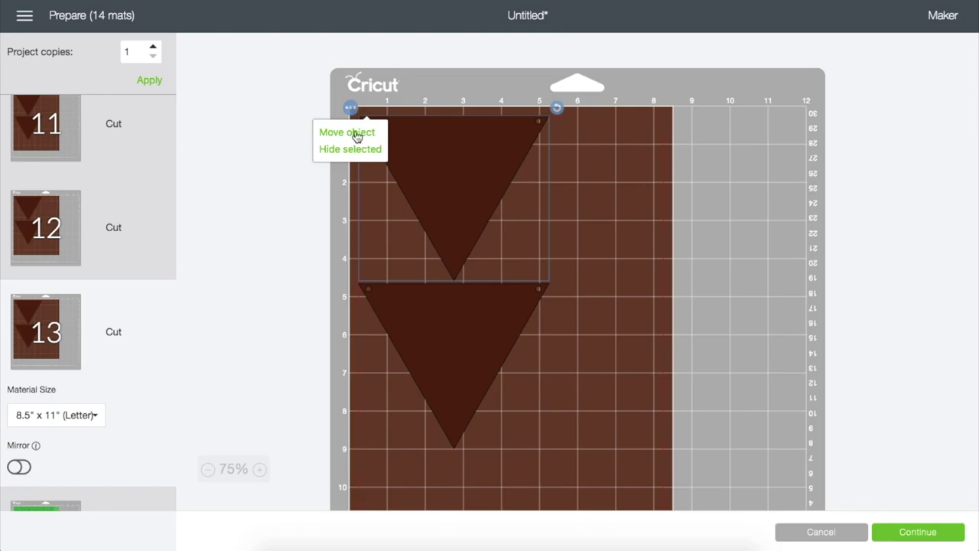
left_click(355, 133)
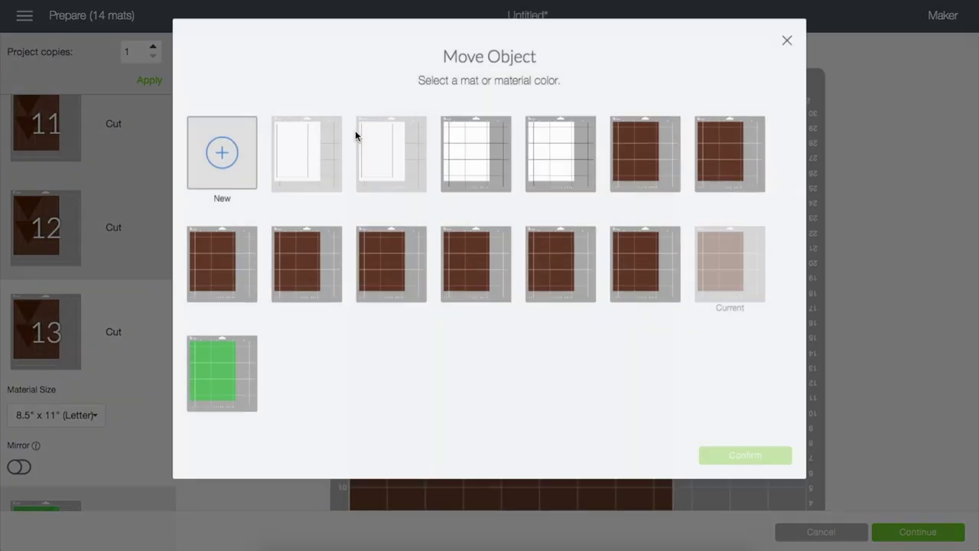
left_click(741, 189)
left_click(663, 173)
left_click(720, 171)
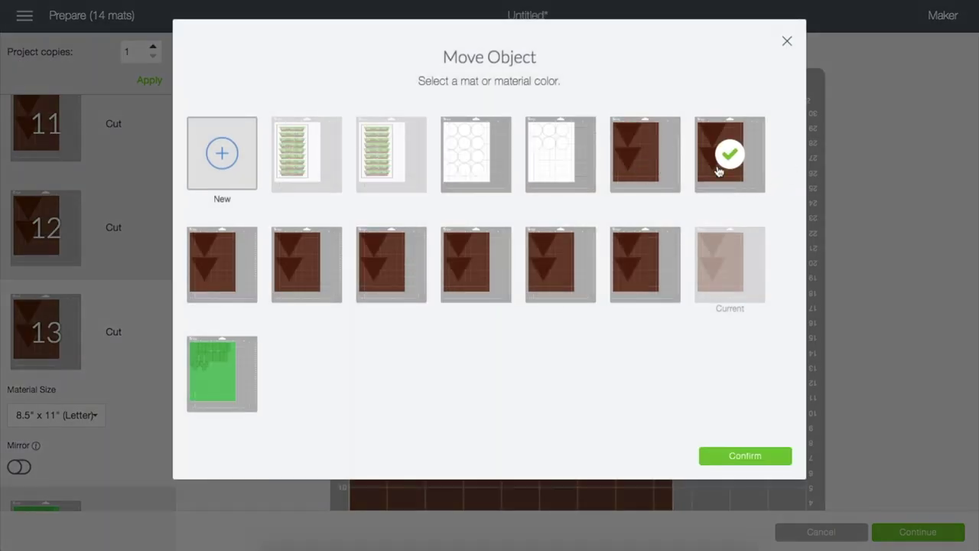
left_click(751, 456)
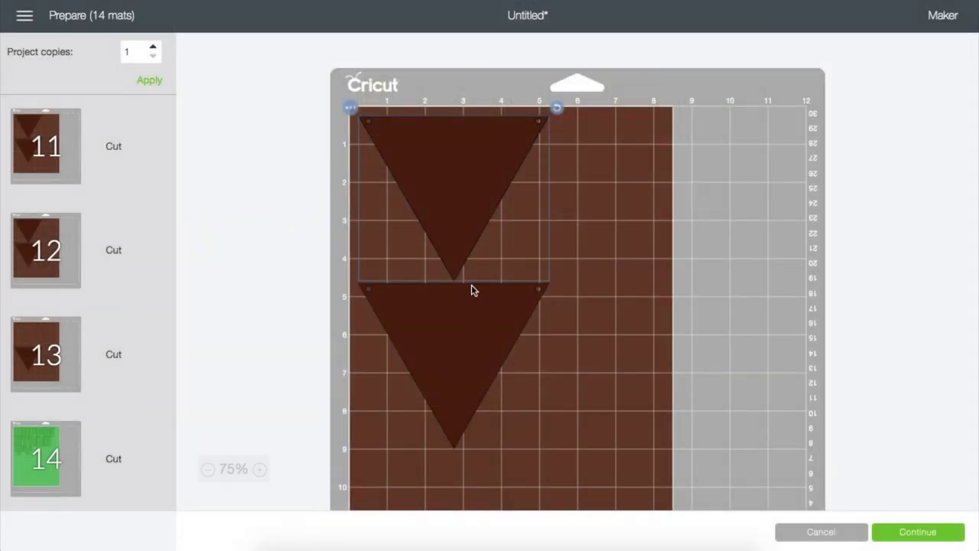
- Arrange and rotate the triangles on mat 6 so none overlap
left_click_drag(466, 195, 576, 278)
left_click_drag(665, 189, 536, 148)
left_click_drag(485, 369, 470, 409)
left_click_drag(556, 283, 571, 253)
left_click_drag(457, 401, 457, 376)
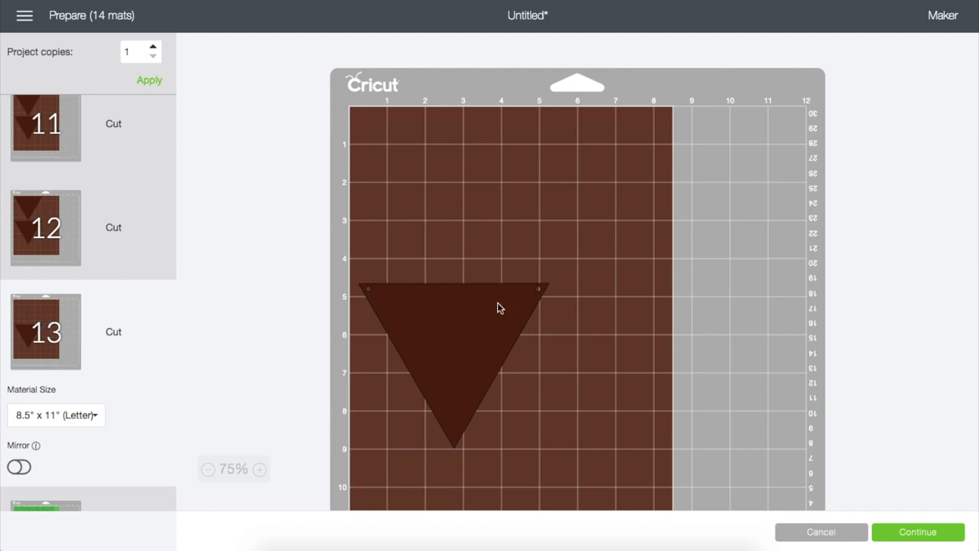
- Move mat 13's remaining triangle to mat 6 and place it upright at the bottom
left_click(462, 303)
left_click(352, 276)
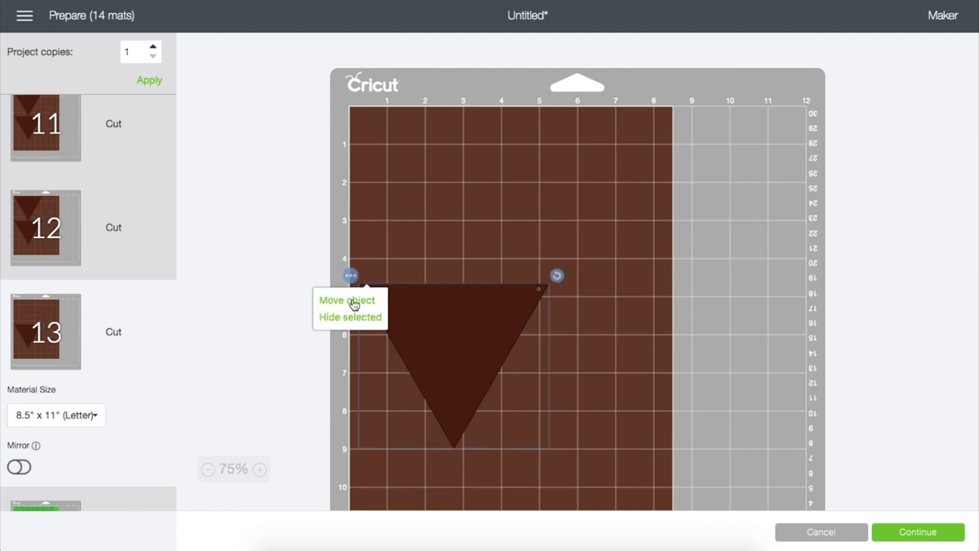
left_click(354, 303)
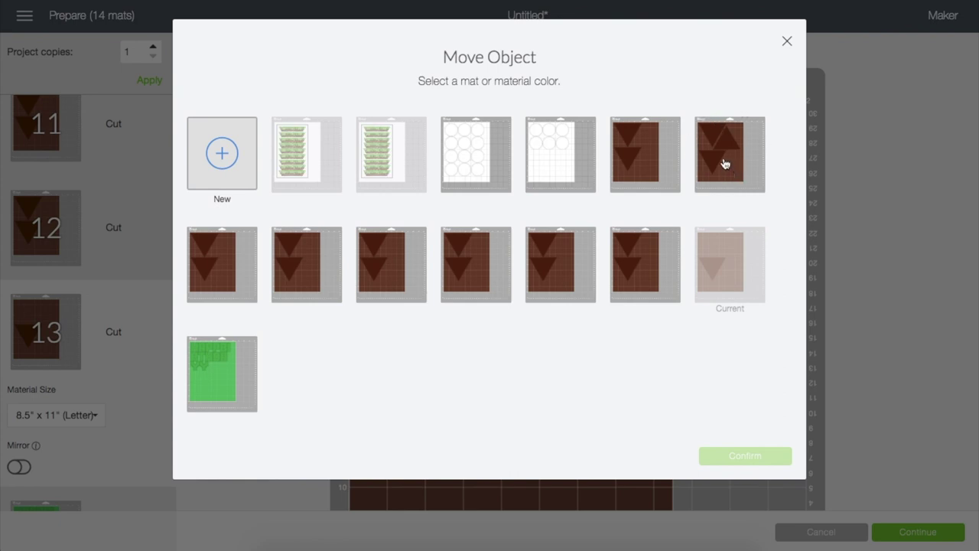
left_click(725, 164)
left_click(726, 459)
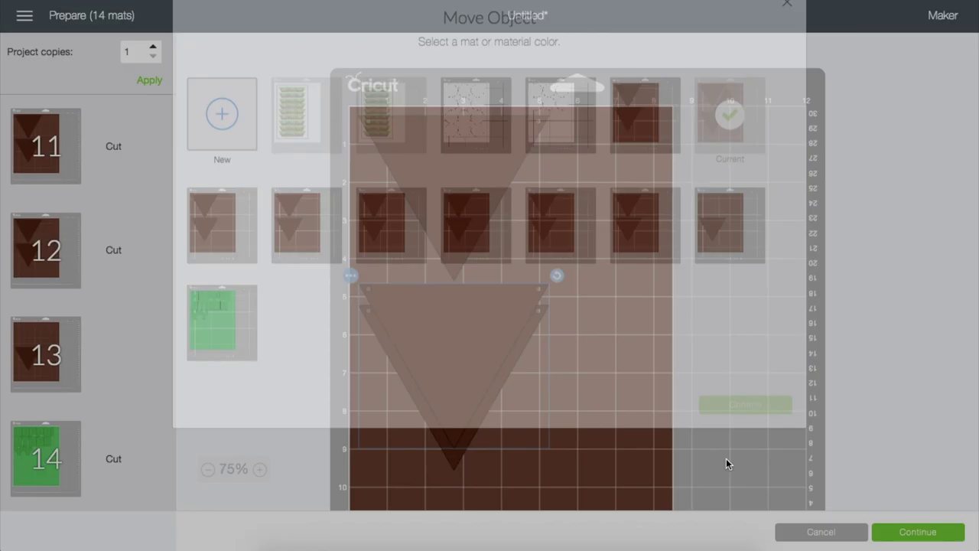
scroll(436, 390, "down", 3)
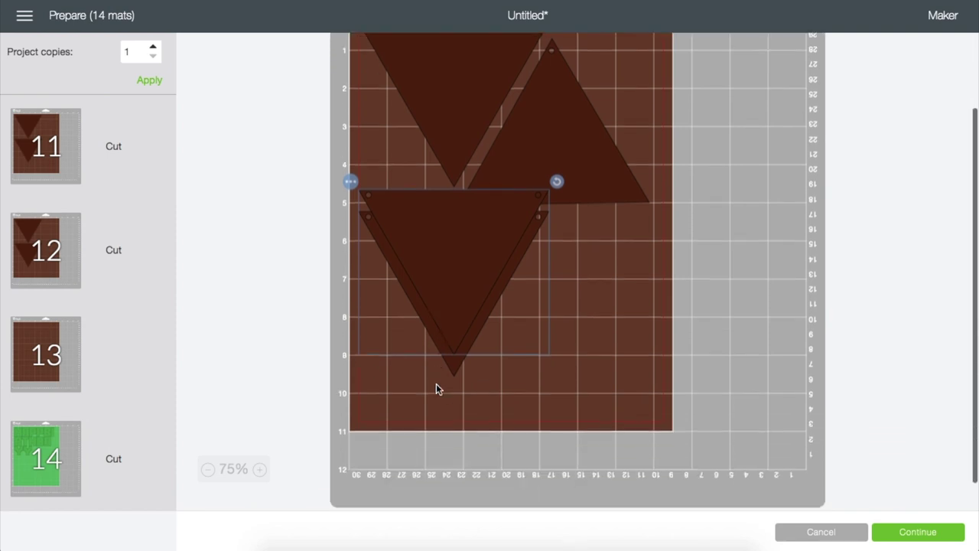
left_click_drag(441, 229, 548, 296)
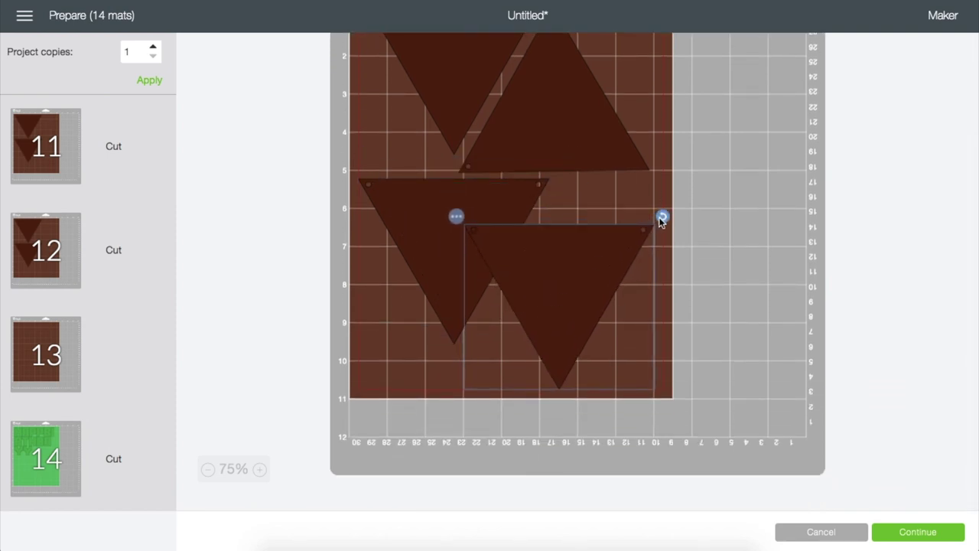
left_click_drag(663, 213, 544, 270)
left_click(299, 326)
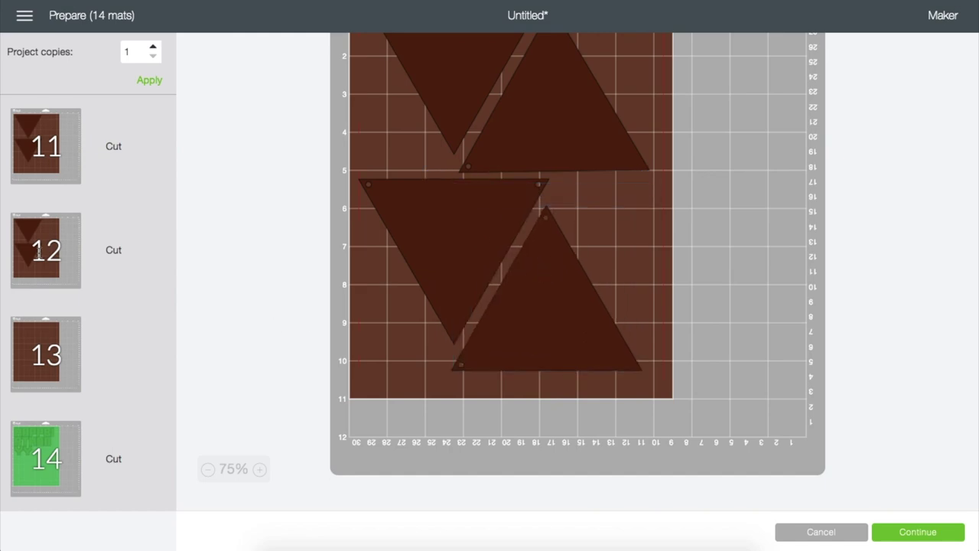
- Move a triangle from mat 12 onto a shared mat and reposition it to fit
left_click(38, 252)
left_click(498, 262)
left_click(345, 102)
left_click(348, 132)
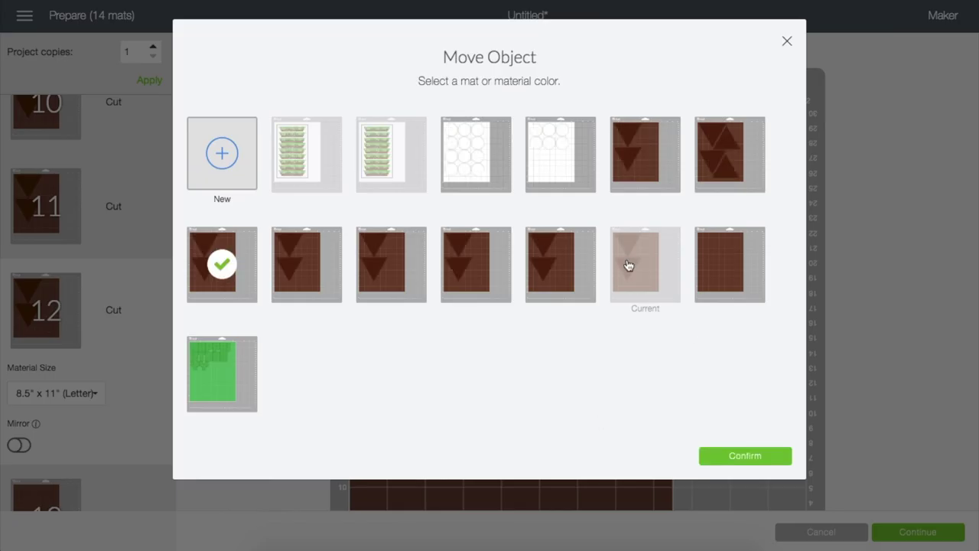
left_click(745, 456)
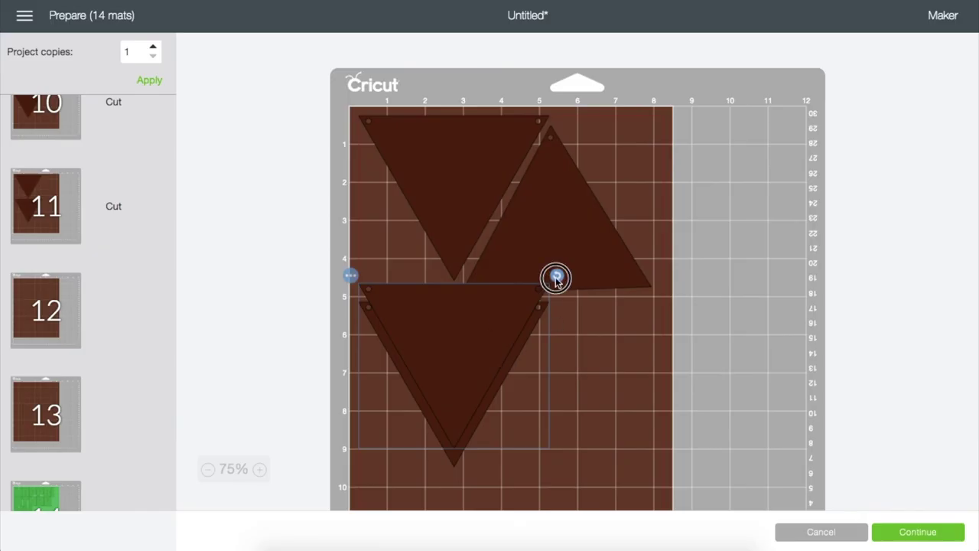
left_click_drag(558, 278, 541, 411)
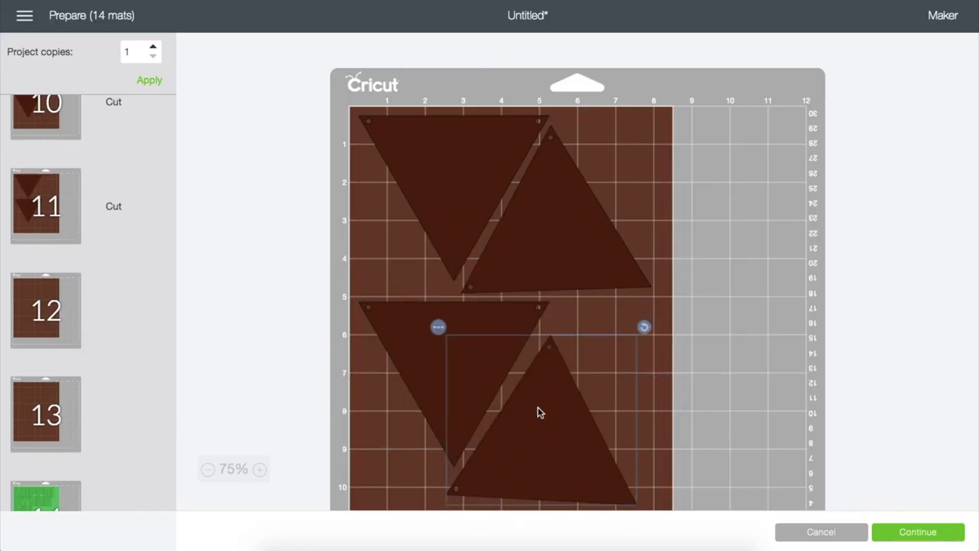
- Move another loose triangle onto a shared triangle mat
scroll(540, 411, "down", 2)
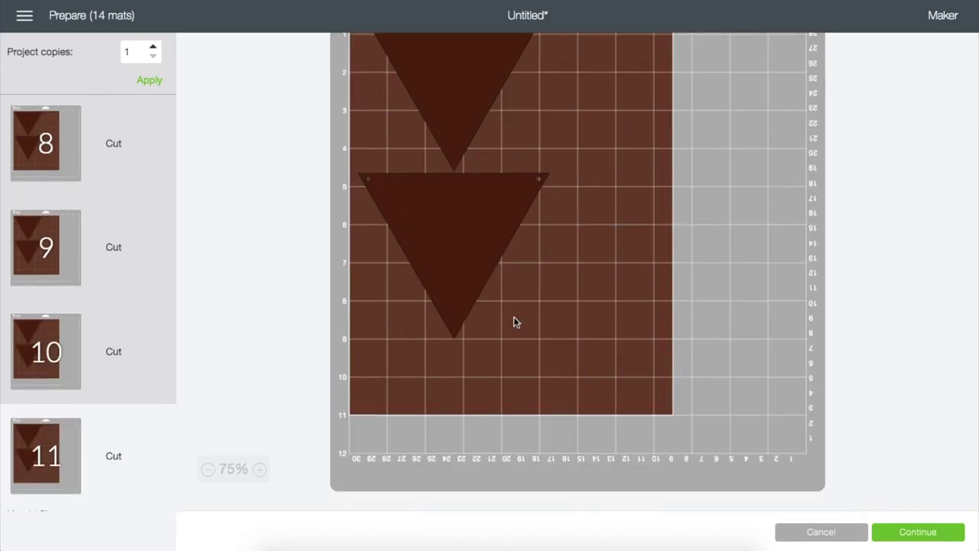
scroll(514, 322, "up", 3)
left_click(350, 277)
left_click(341, 298)
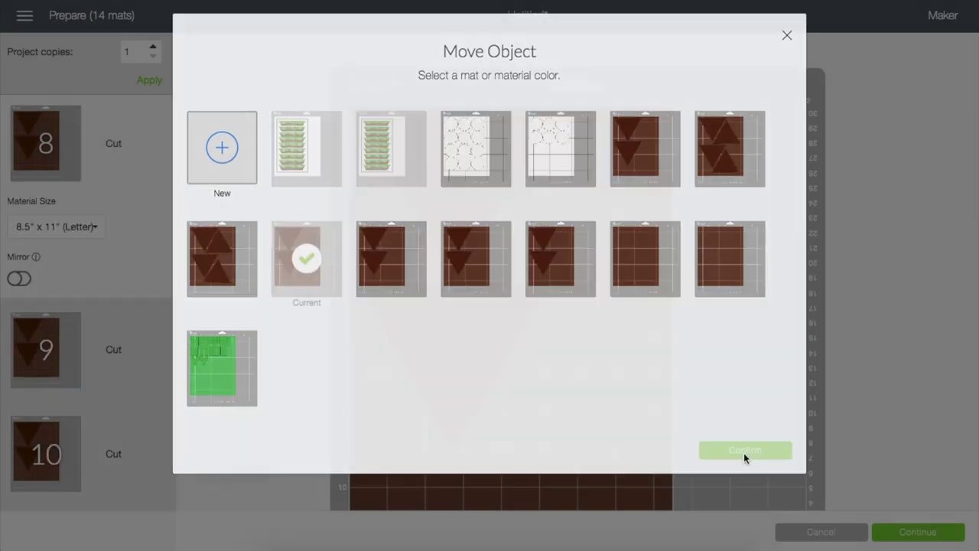
left_click(743, 451)
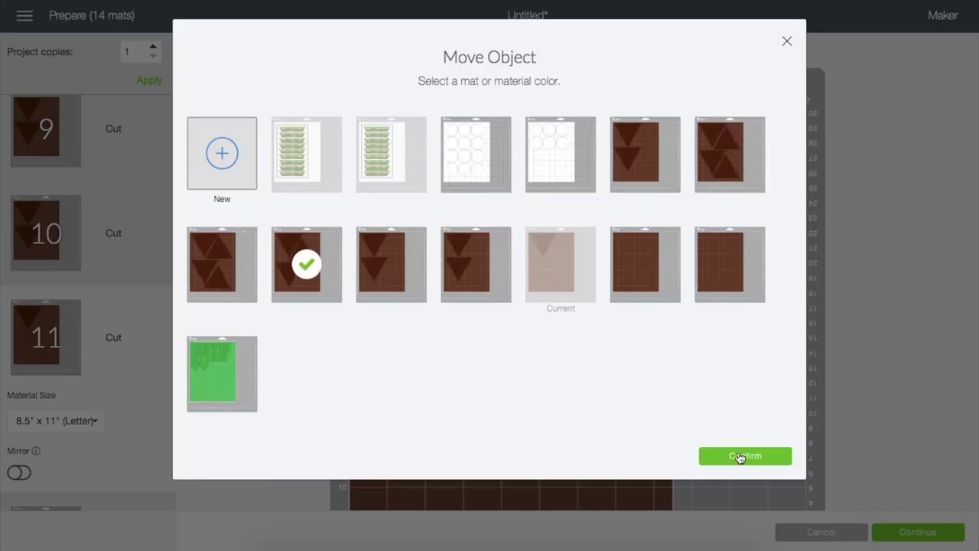
left_click(745, 457)
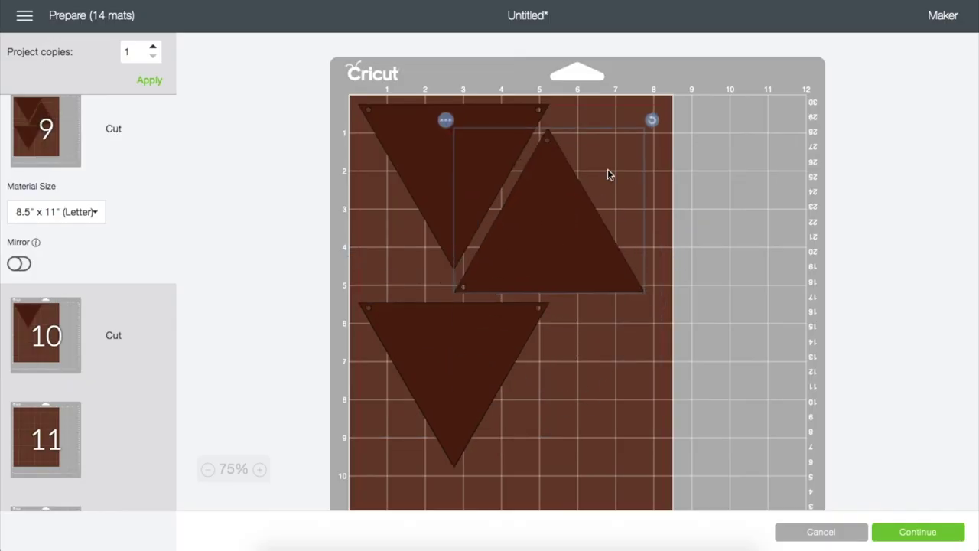
scroll(647, 393, "down", 3)
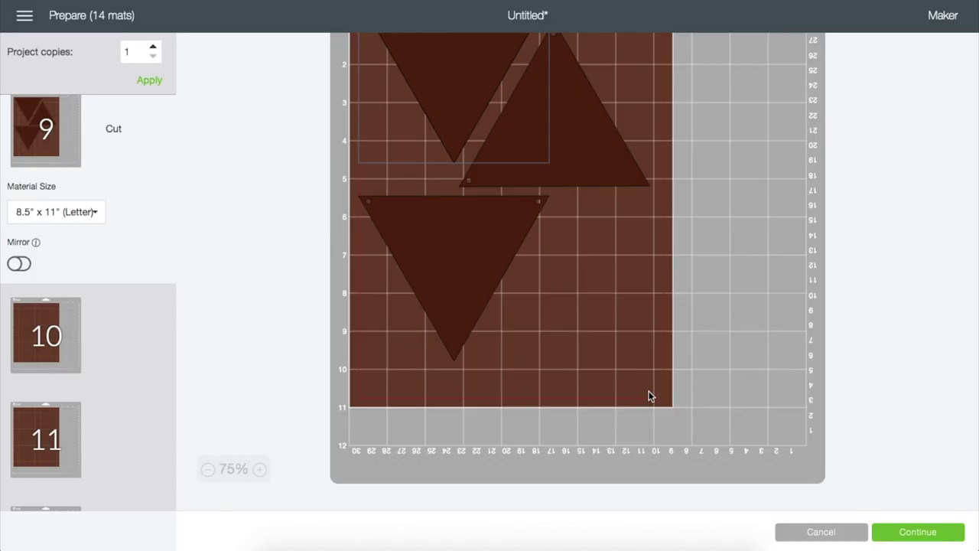
scroll(136, 205, "up", 10)
left_click(45, 159)
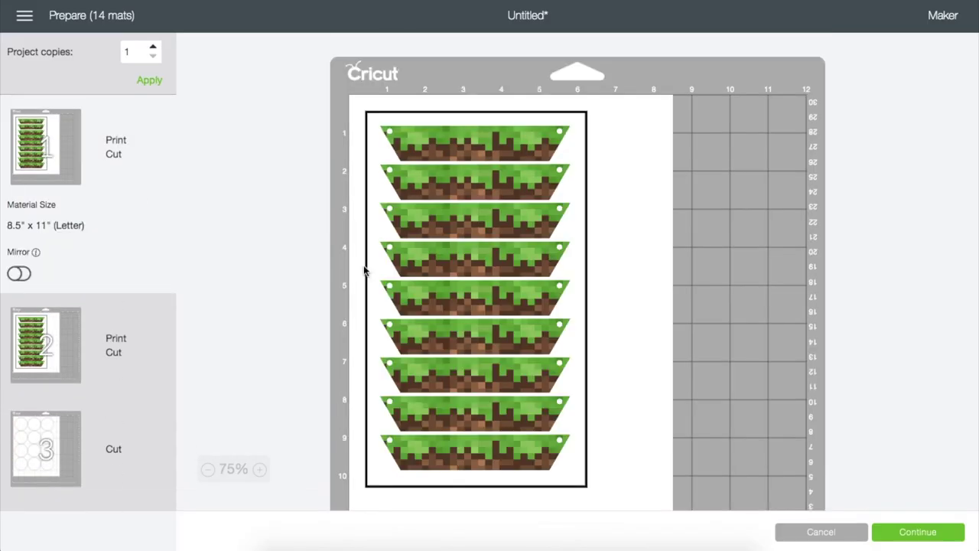
- Print mat 1's grass strips without bleed, using the system print dialog
left_click(911, 532)
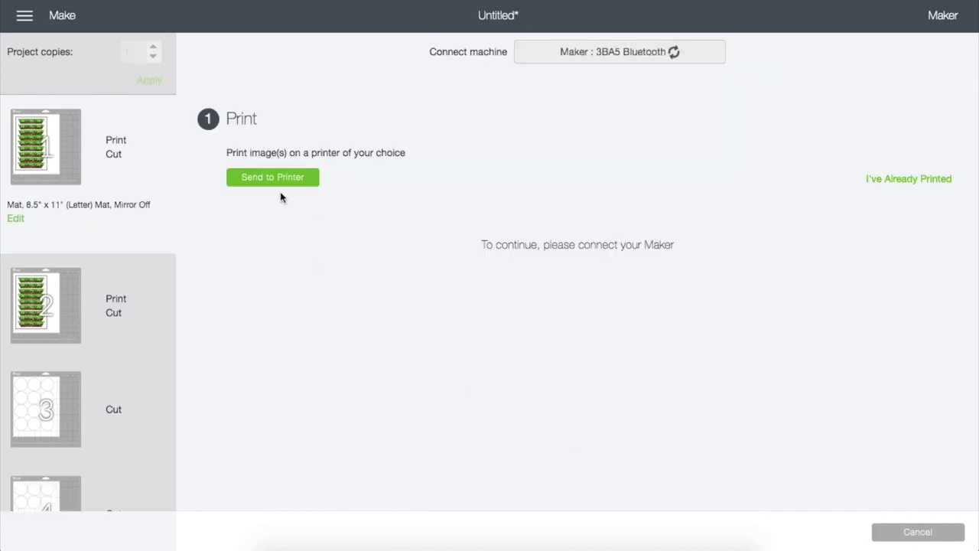
left_click(272, 183)
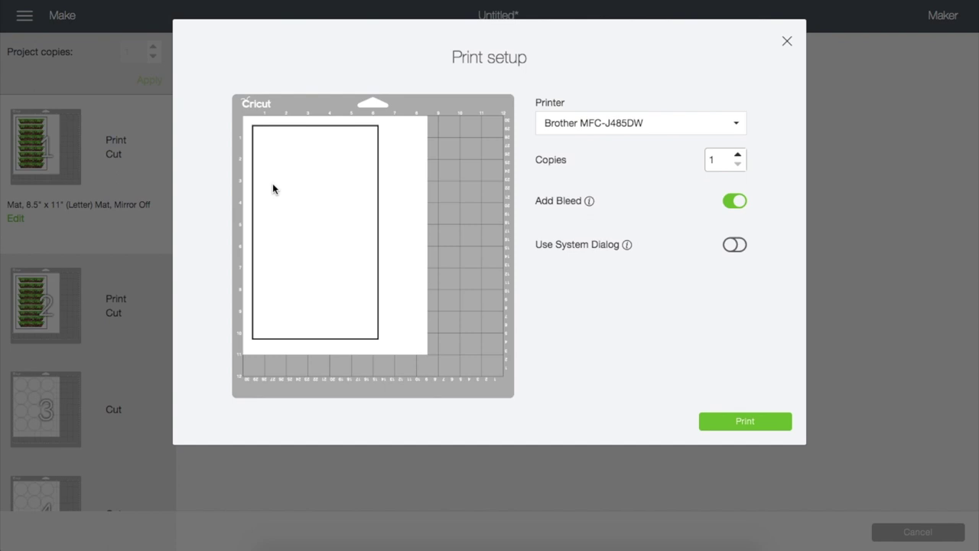
left_click(731, 247)
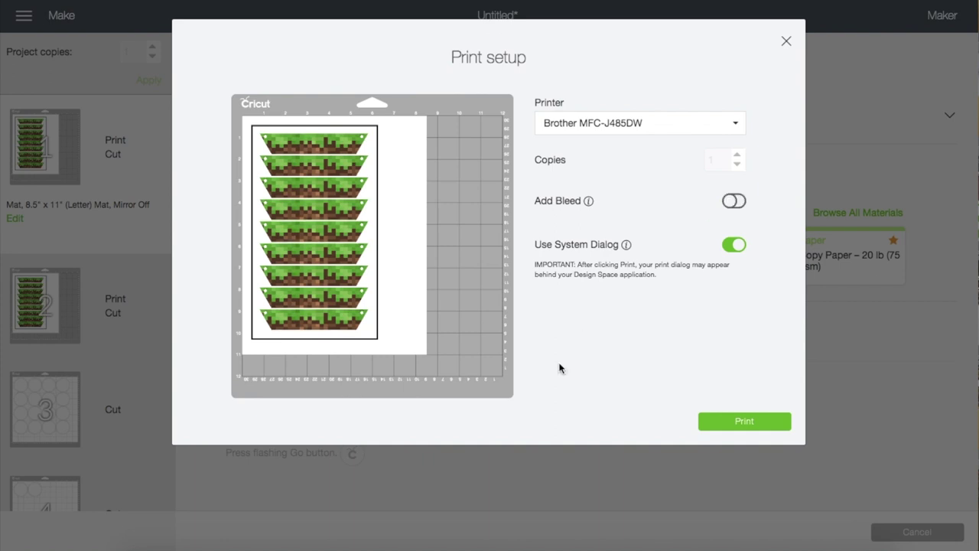
left_click(729, 423)
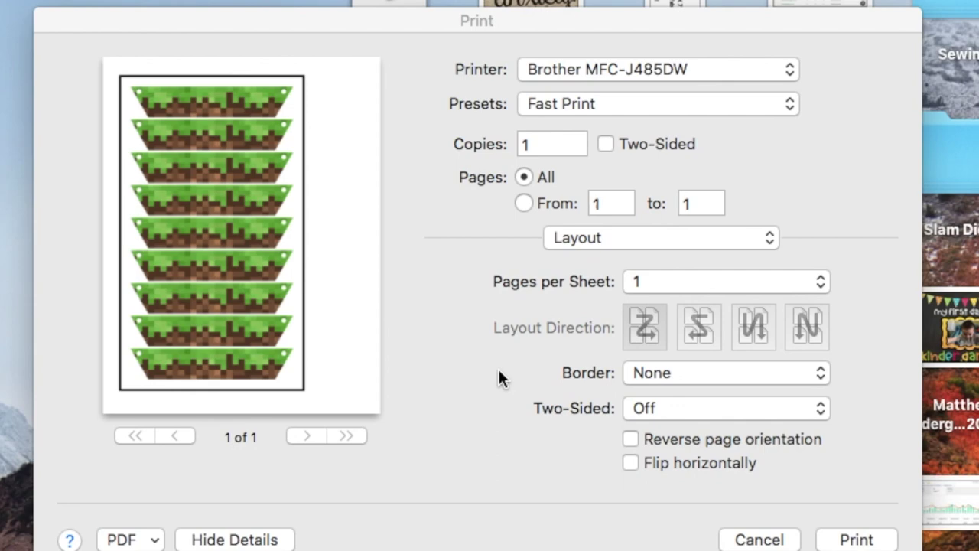
- In Print Settings, keep Color and set Print Quality to Best
left_click(571, 238)
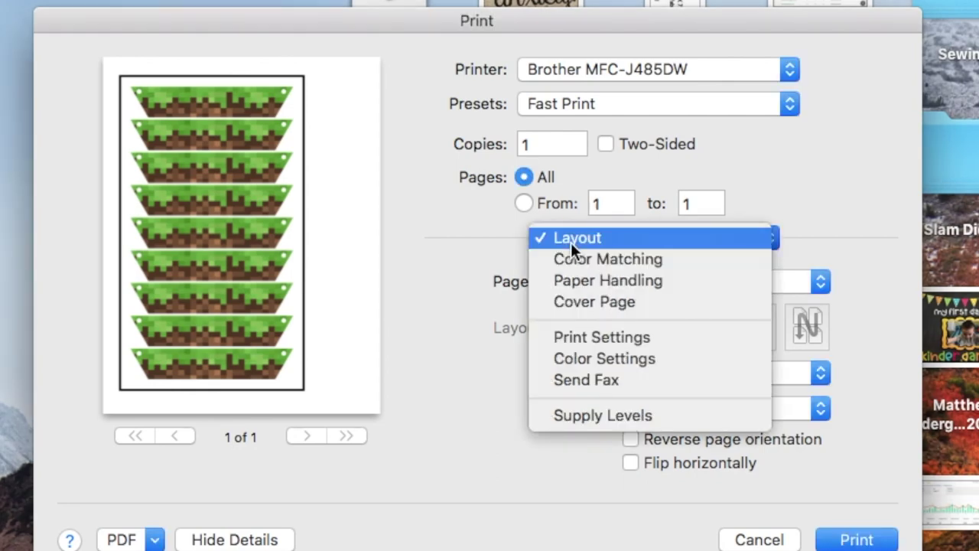
left_click(611, 337)
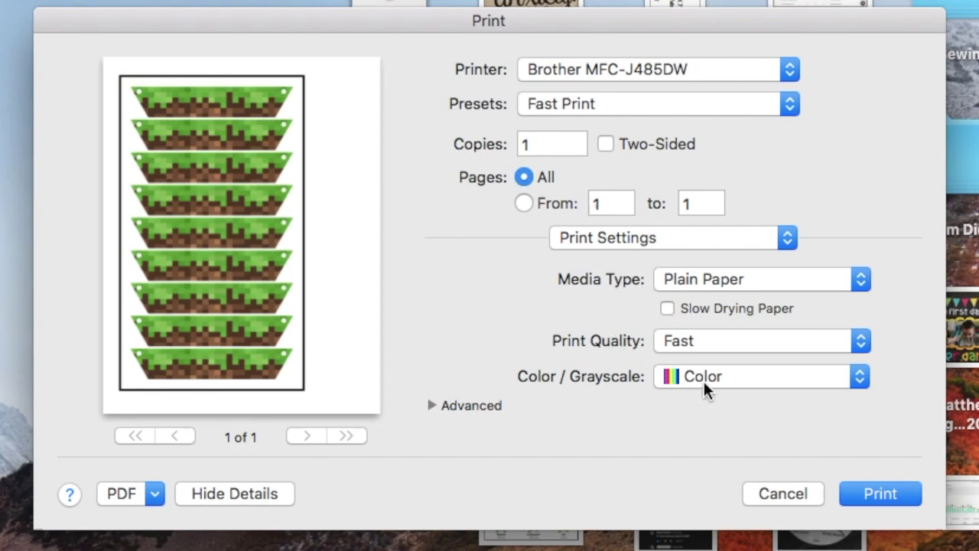
left_click(704, 379)
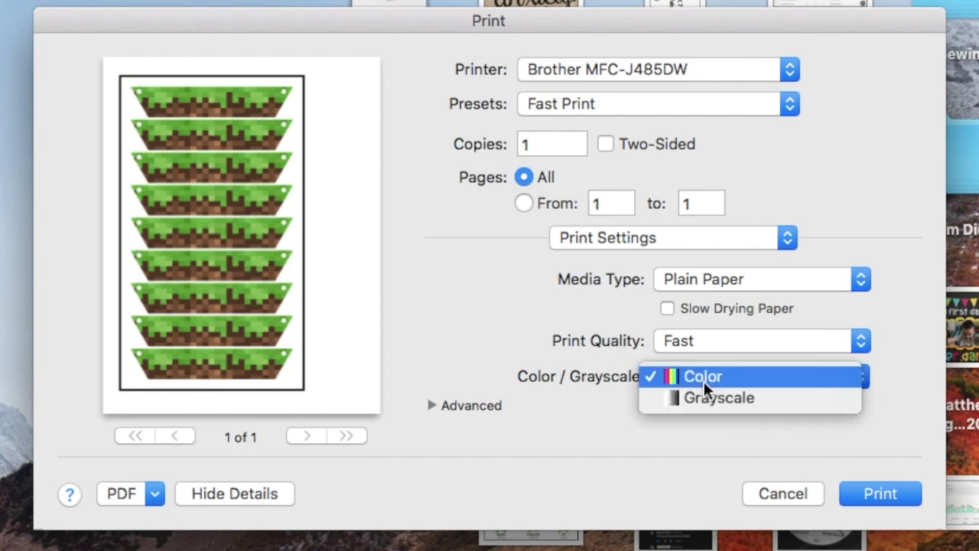
left_click(704, 381)
left_click(705, 343)
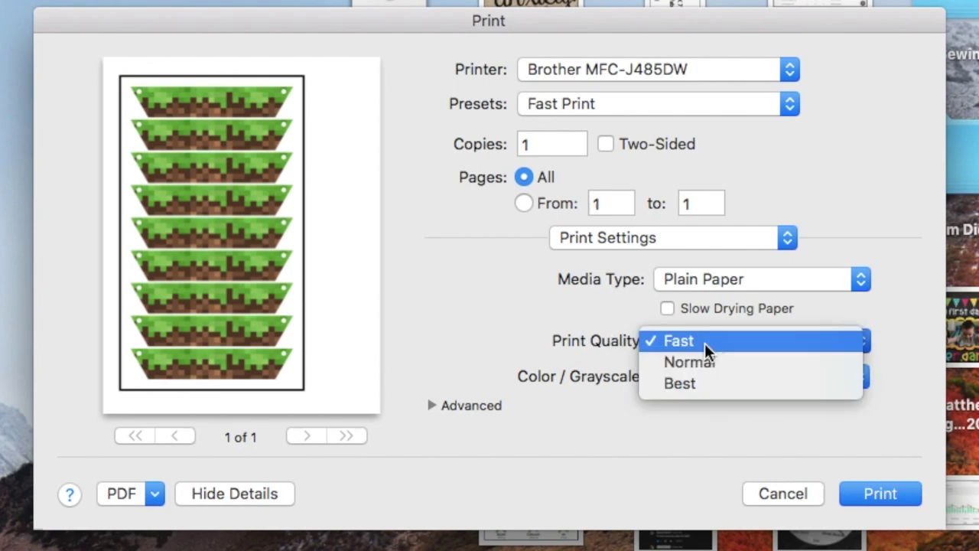
left_click(698, 384)
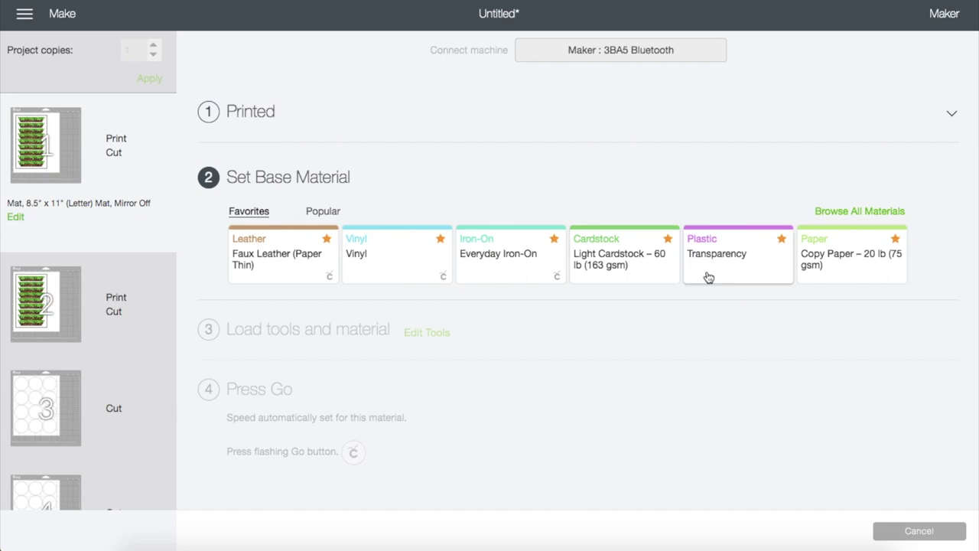
- Search all materials for 'paper' and pick Sticky Note as mat 1's base material
left_click(844, 218)
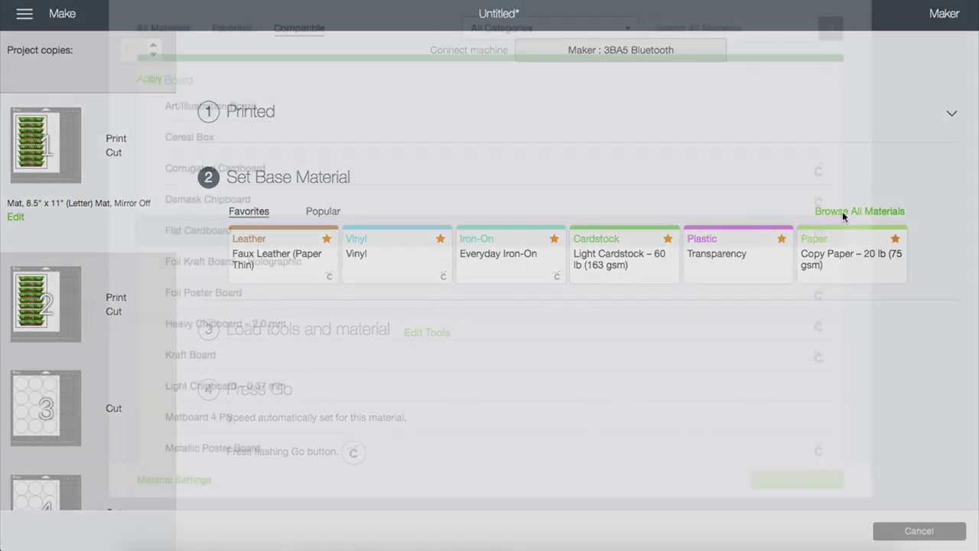
left_click(729, 86)
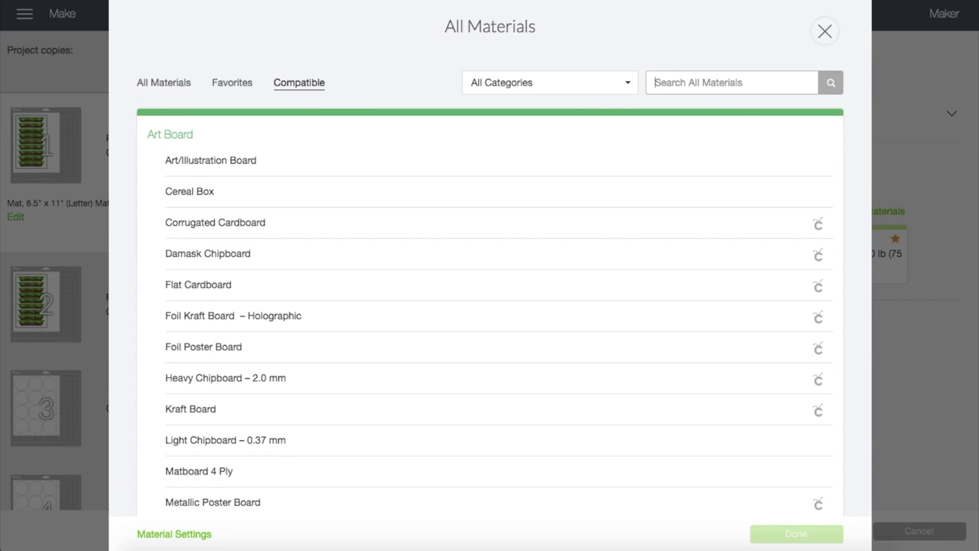
type("paper")
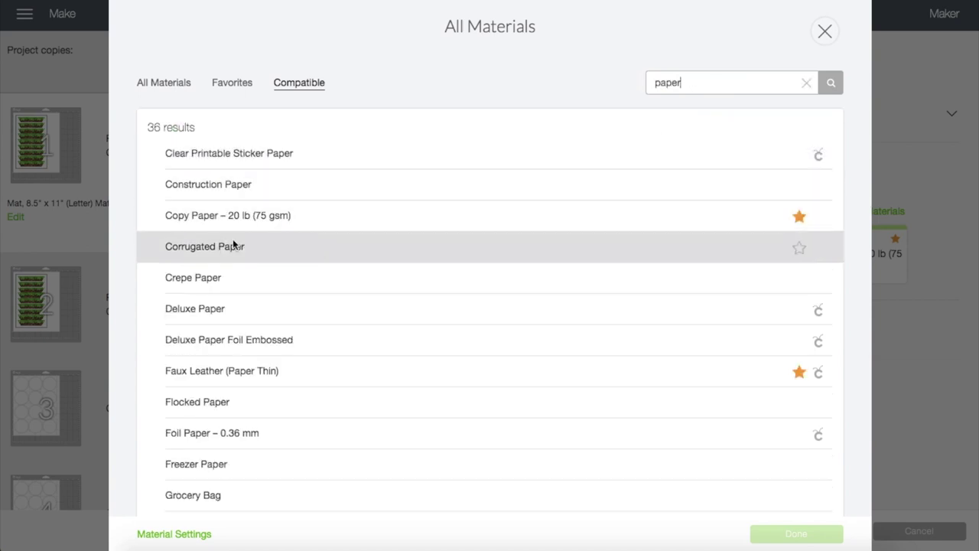
scroll(233, 242, "down", 5)
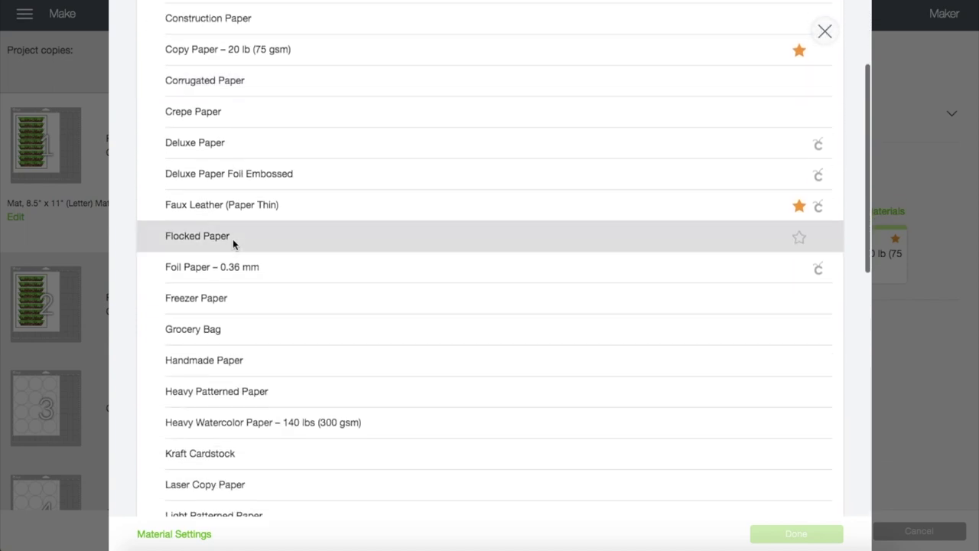
scroll(233, 239, "down", 14)
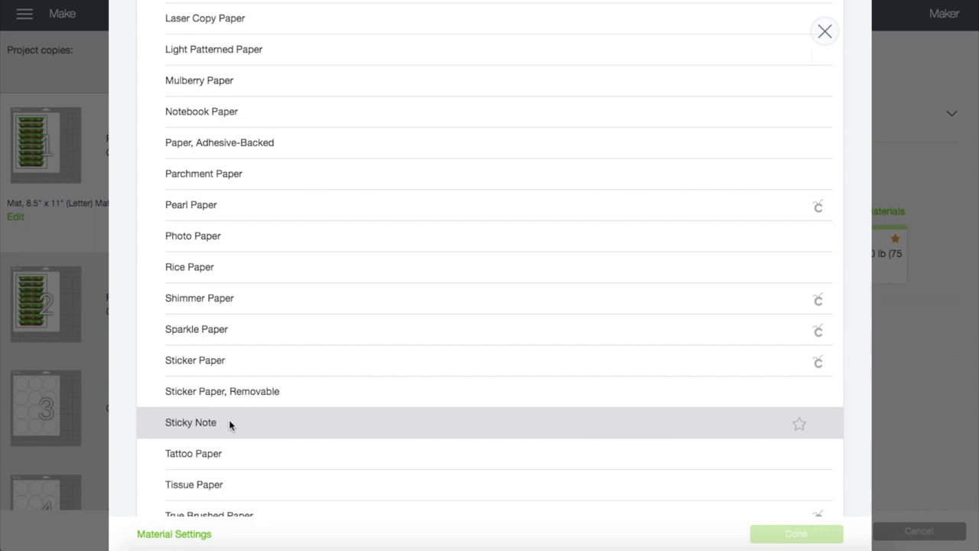
left_click(228, 425)
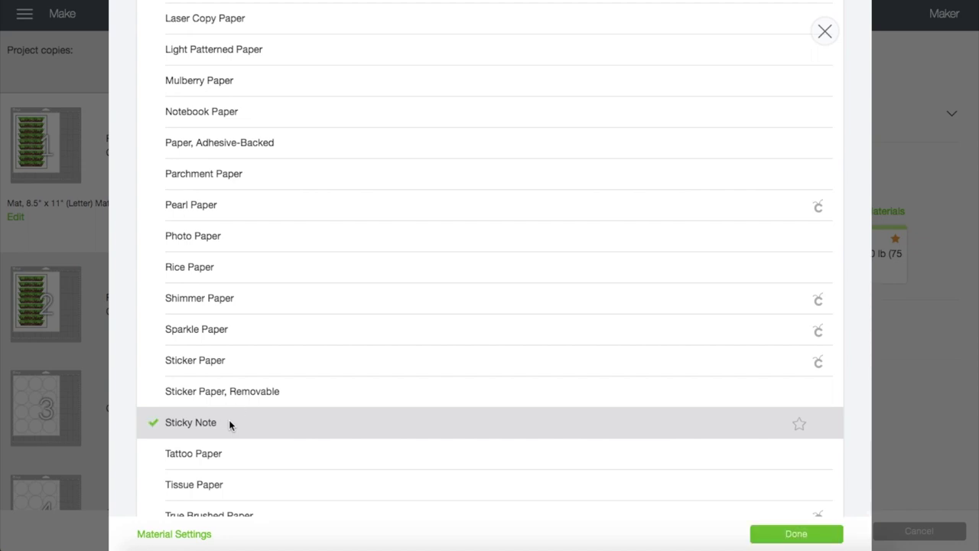
left_click(795, 534)
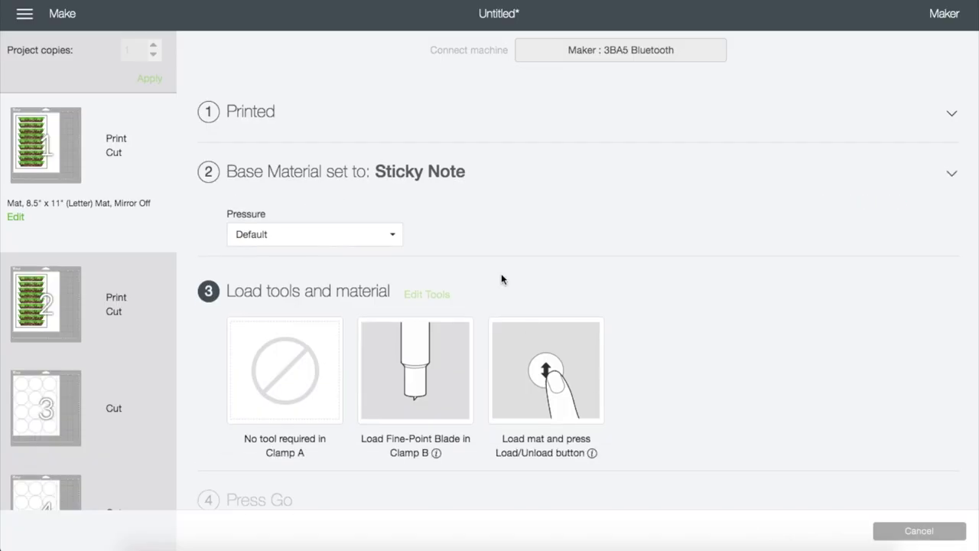
- Set Sticky Note cut pressure to Less and move on to the next mat
left_click(334, 238)
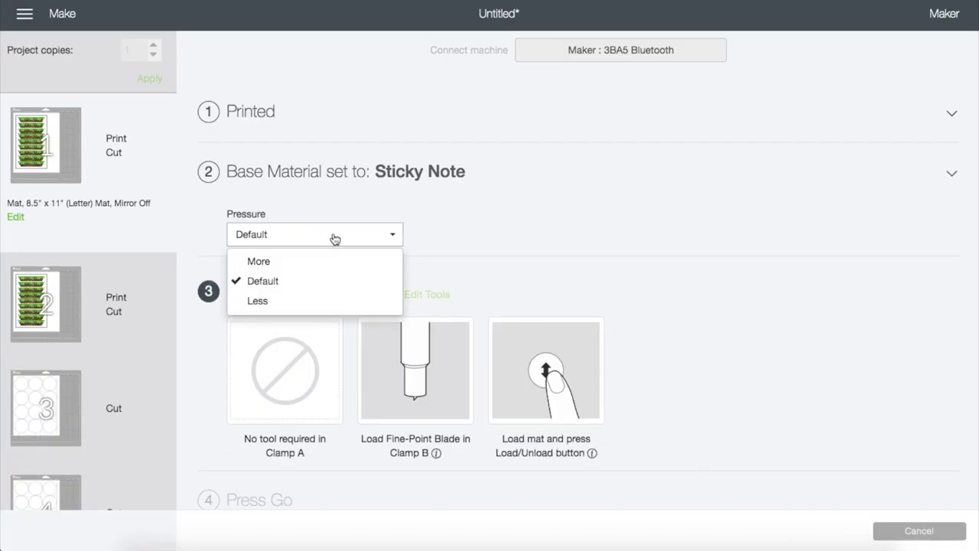
left_click(279, 303)
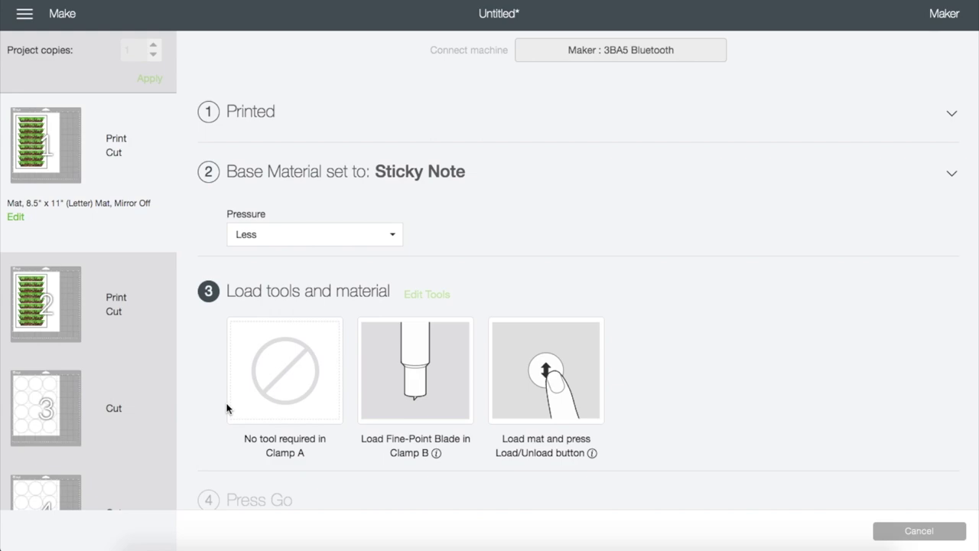
left_click(25, 330)
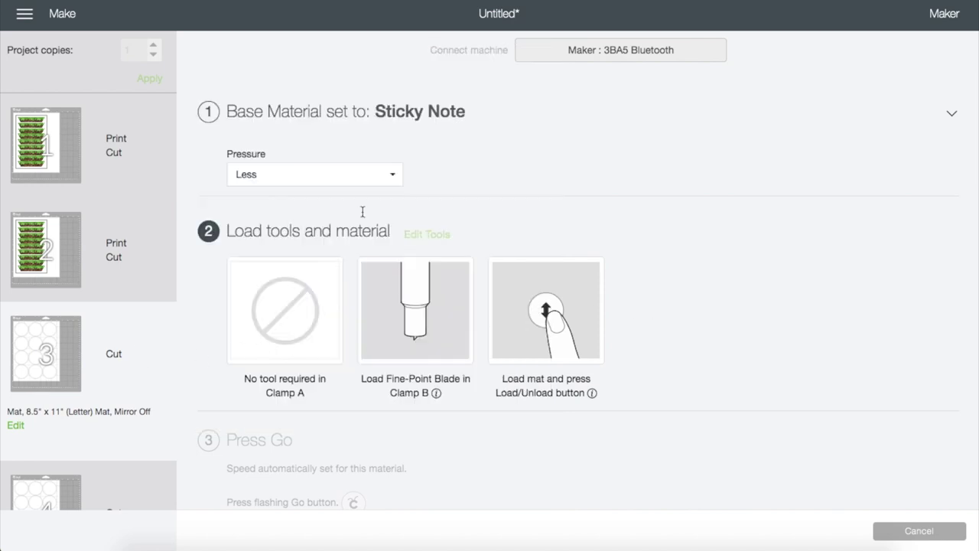
- Set mat 3 to Light Cardstock – 60 lb (163 gsm), keeping Default pressure
left_click(953, 114)
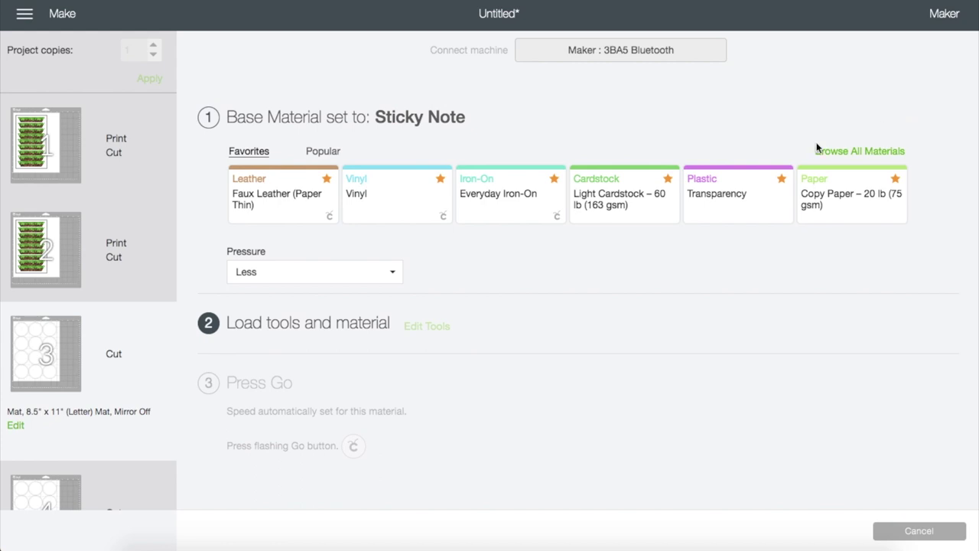
left_click(619, 187)
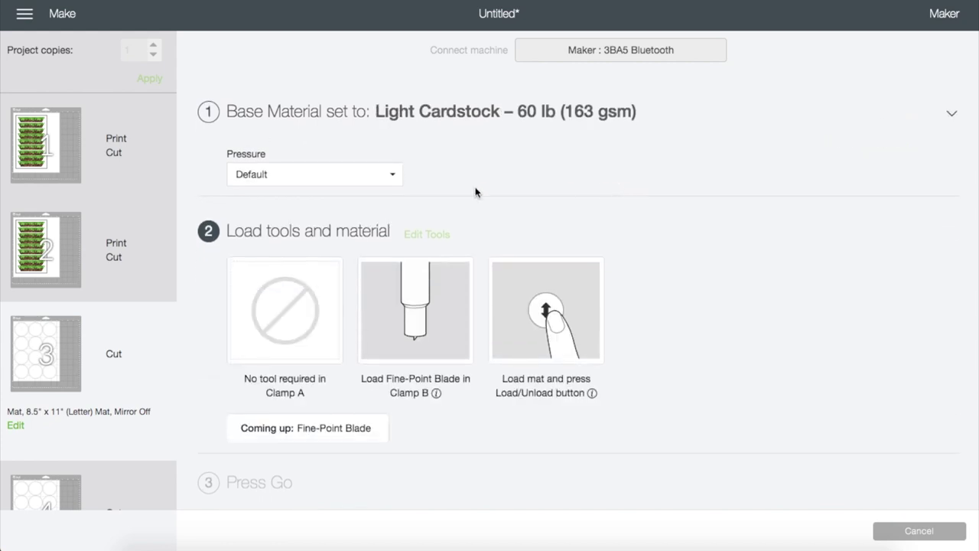
left_click(313, 186)
left_click(196, 349)
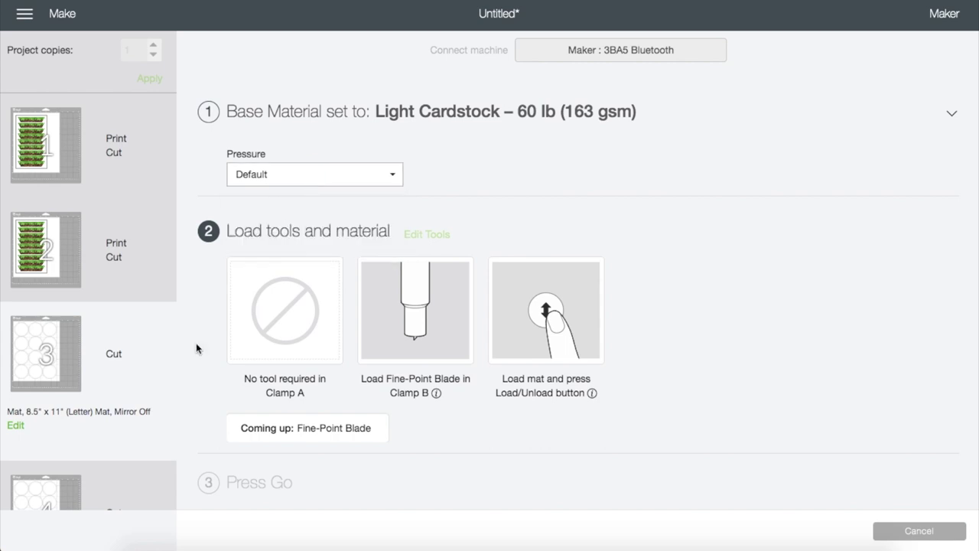